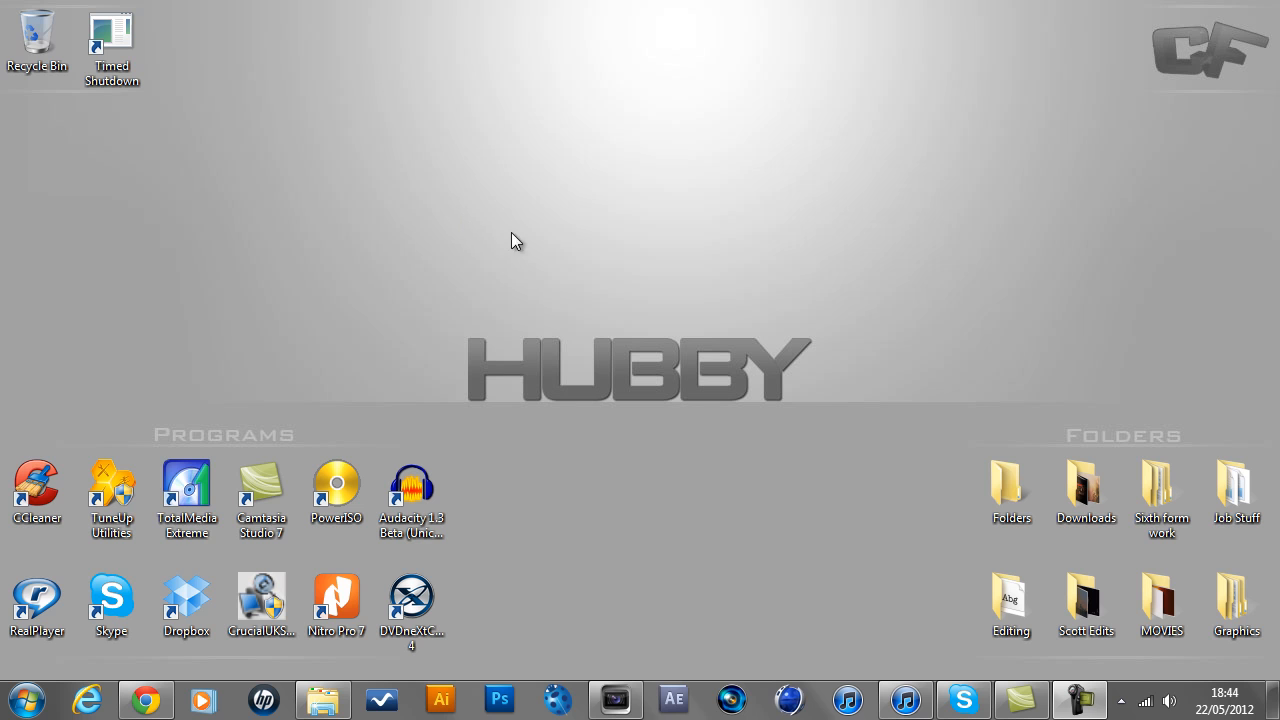
Switch to Vegas Pro, import "across map throwing knife 114 points - 8-20" from the Recordings folder, and place it at the timeline's start
left_click(616, 699)
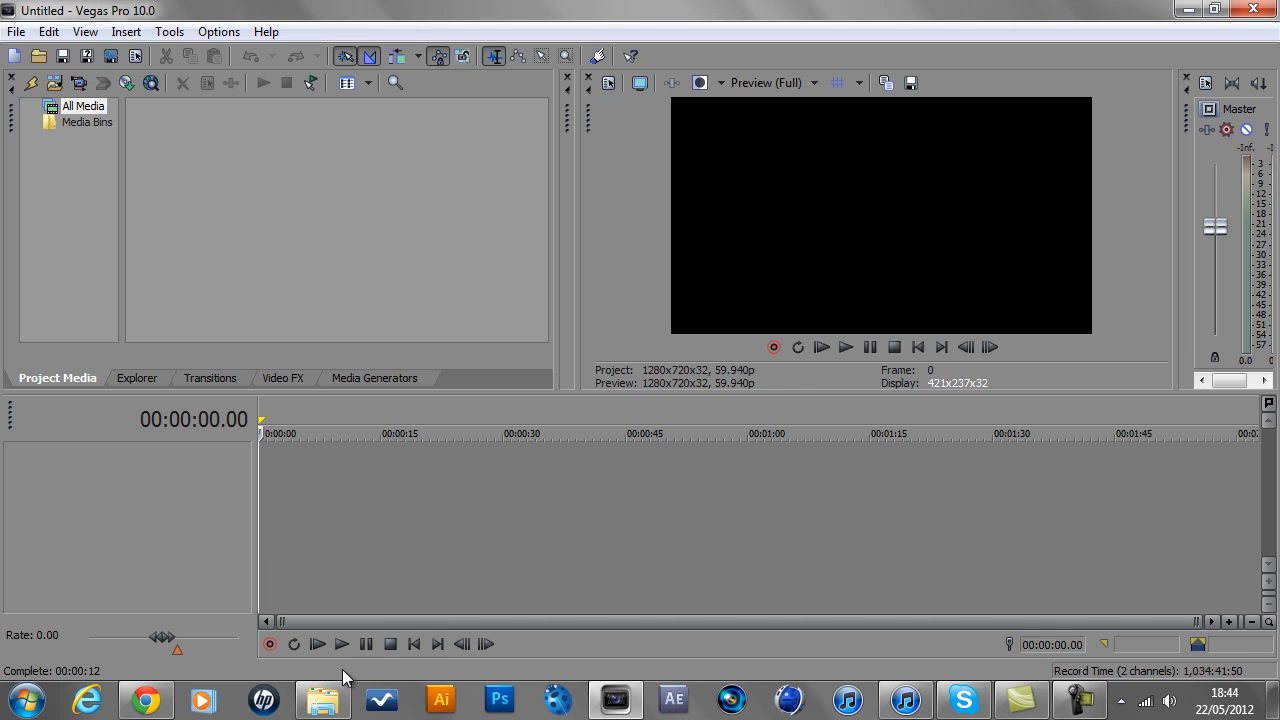
left_click(330, 703)
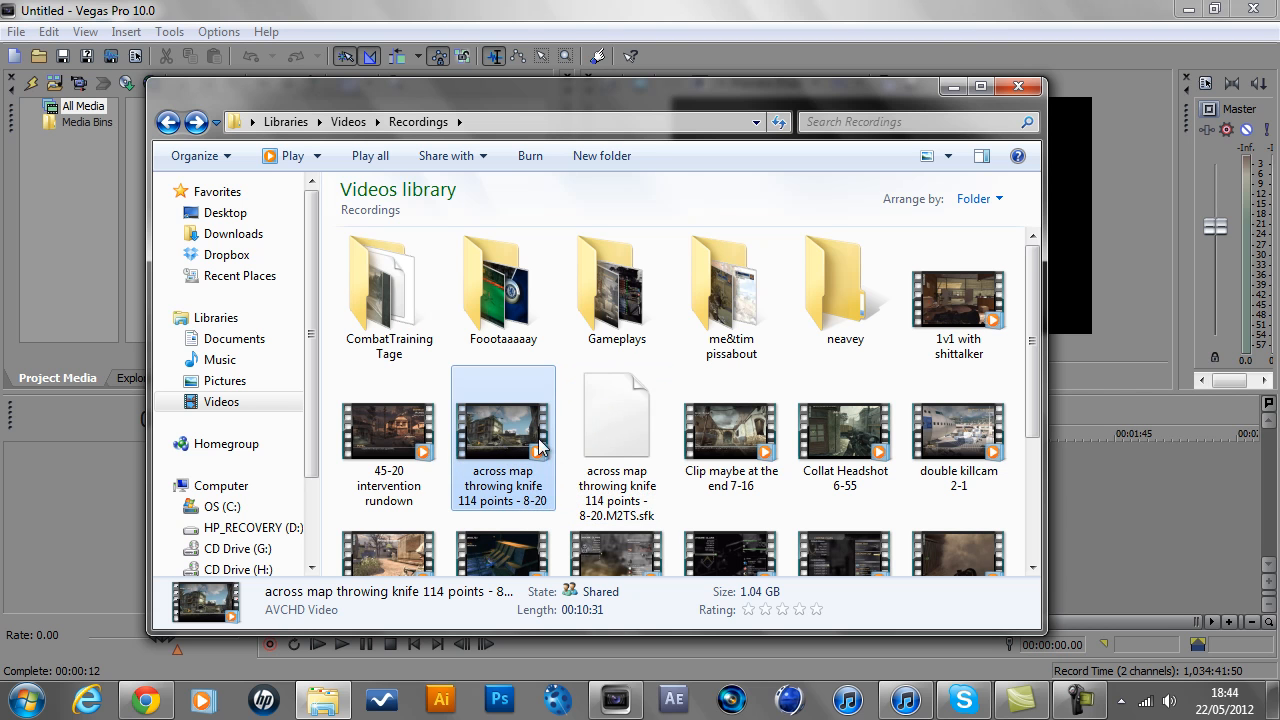
left_click_drag(503, 432, 1090, 496)
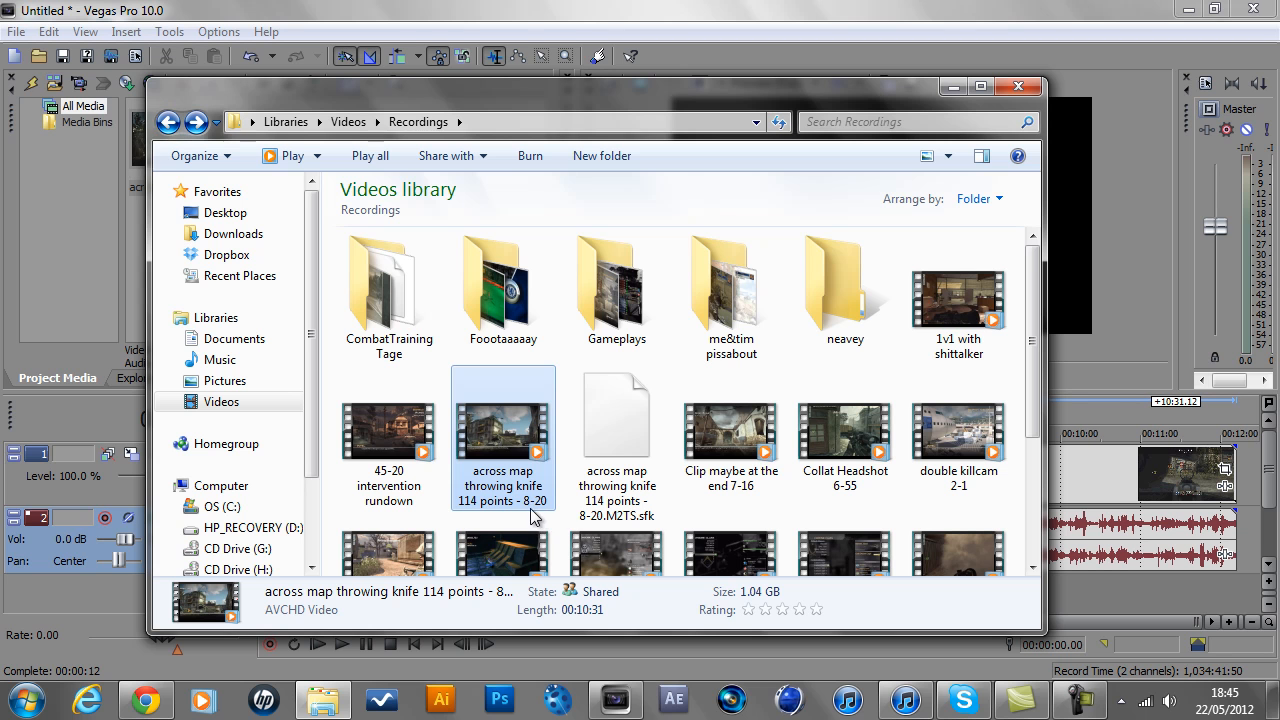
left_click(954, 88)
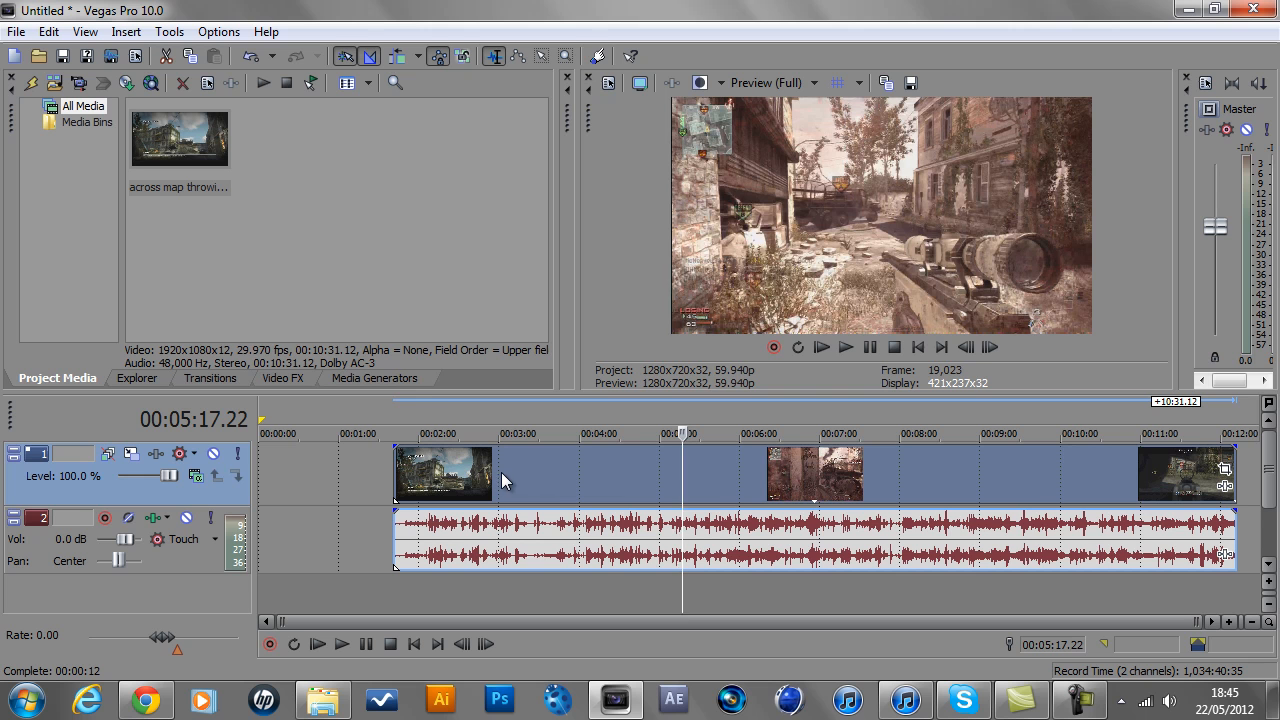
left_click_drag(627, 476, 437, 486)
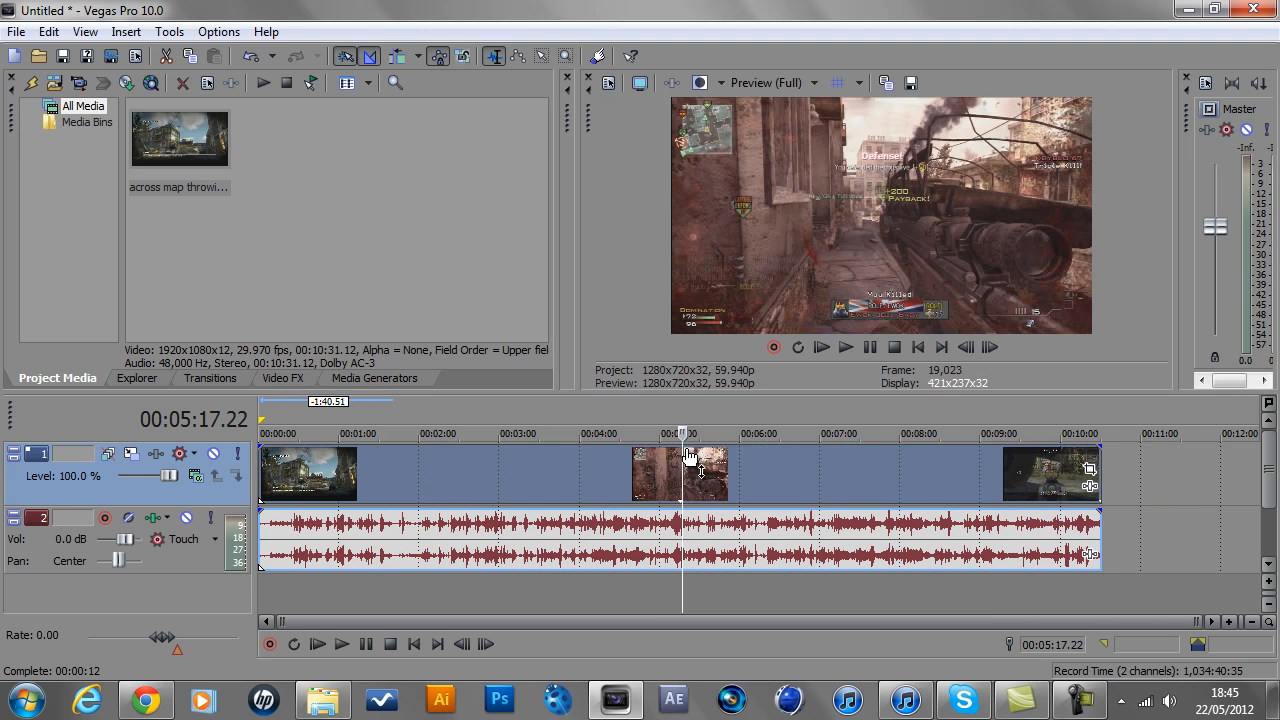
left_click(264, 474)
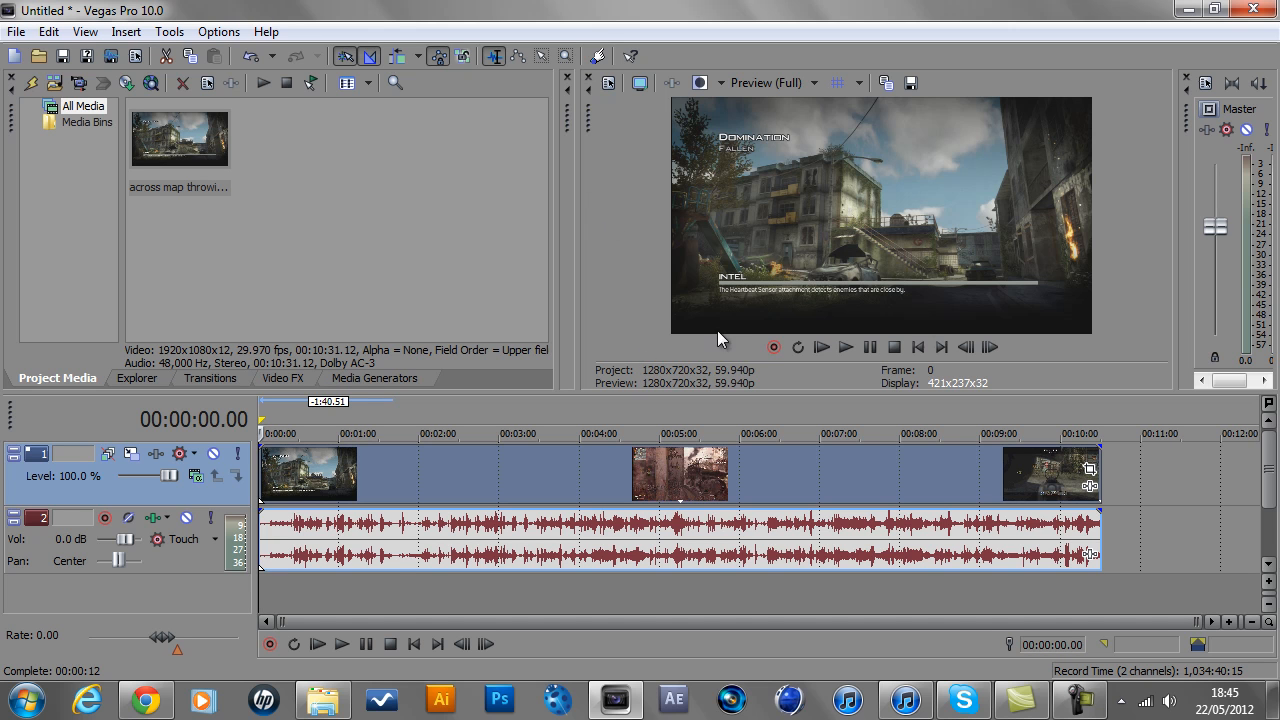
Crop the clip's frame evenly to about 1,900 by 1,069 with Event Pan/Crop and check the picture at several points along the timeline
left_click(1089, 476)
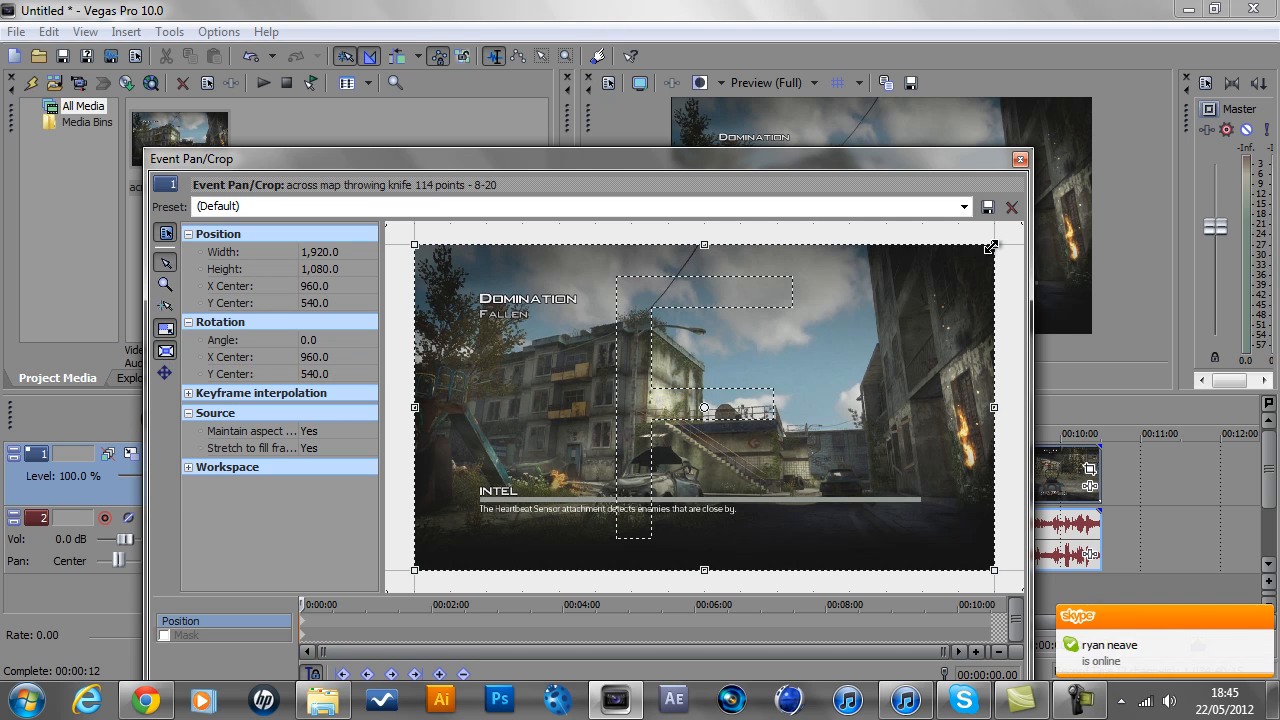
left_click_drag(995, 245, 990, 248)
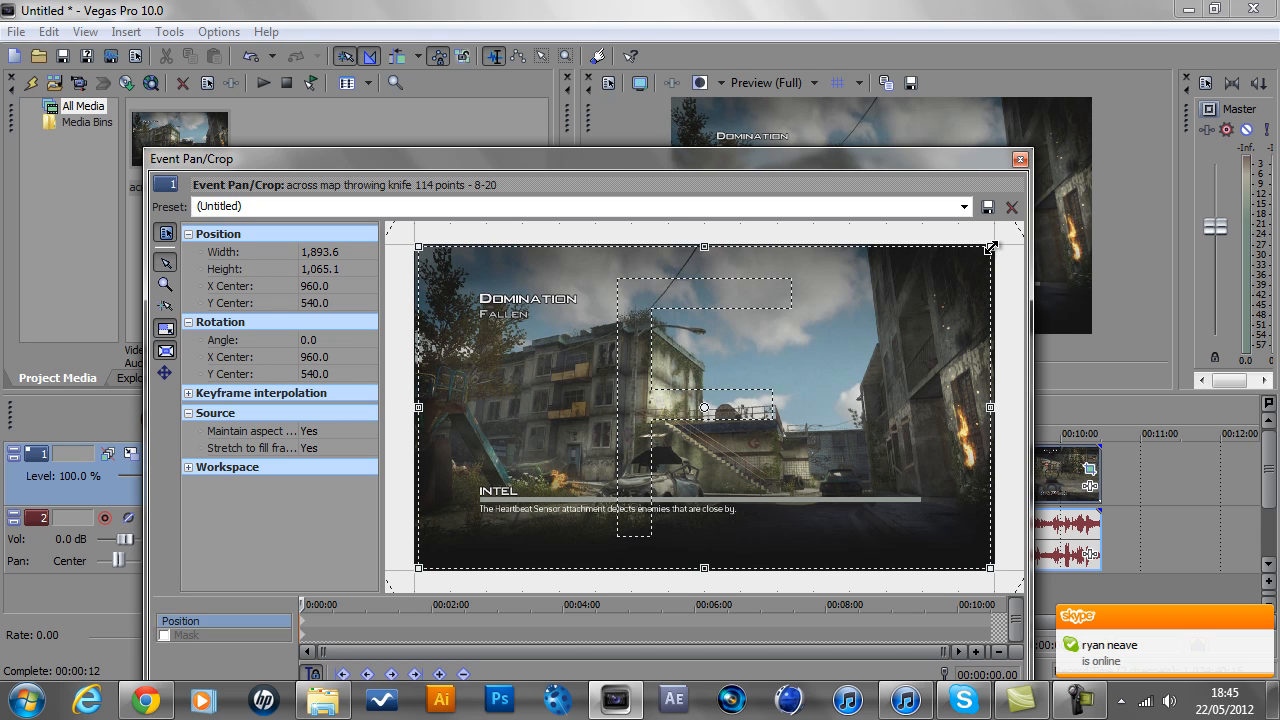
left_click_drag(990, 248, 992, 246)
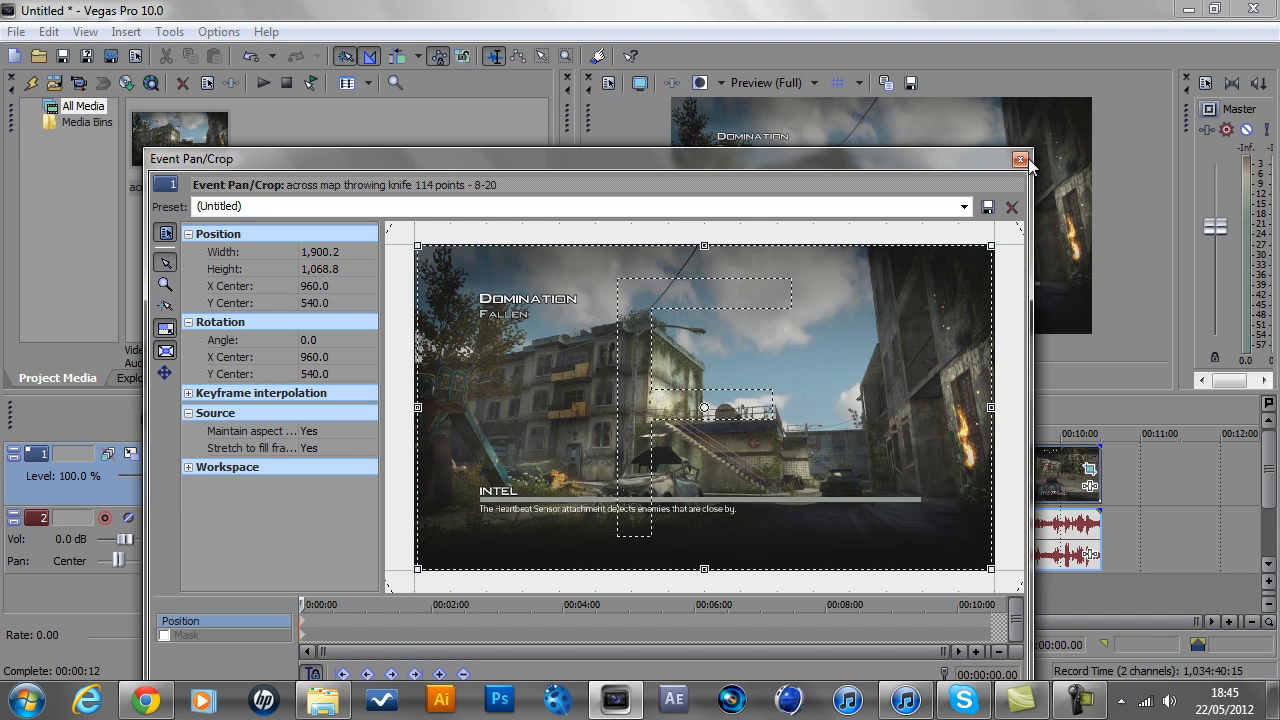
left_click(1019, 159)
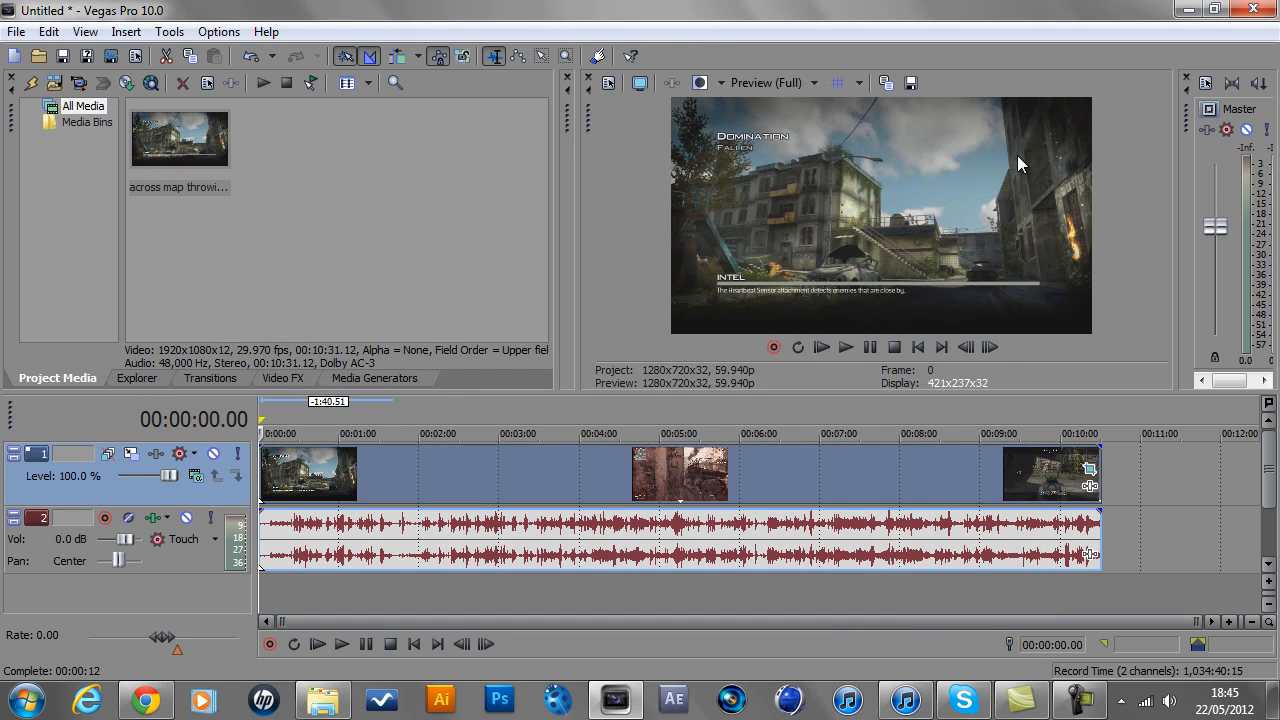
left_click(864, 495)
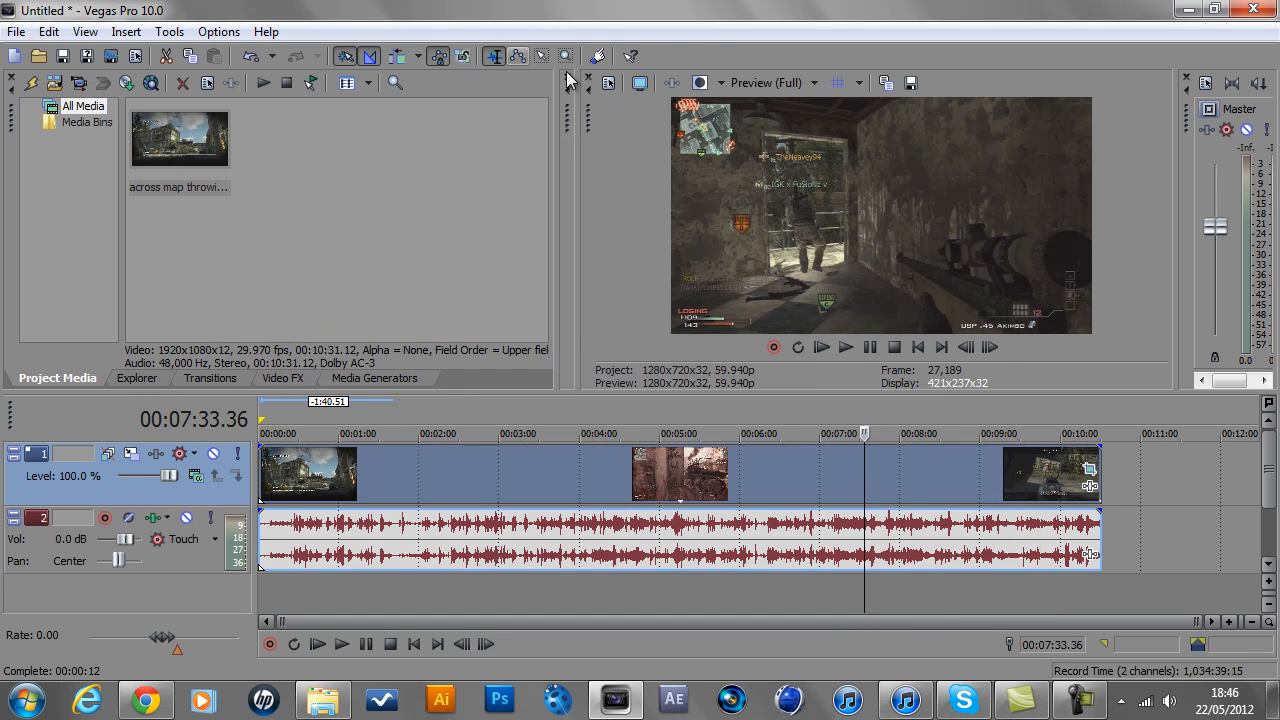
left_click(1009, 434)
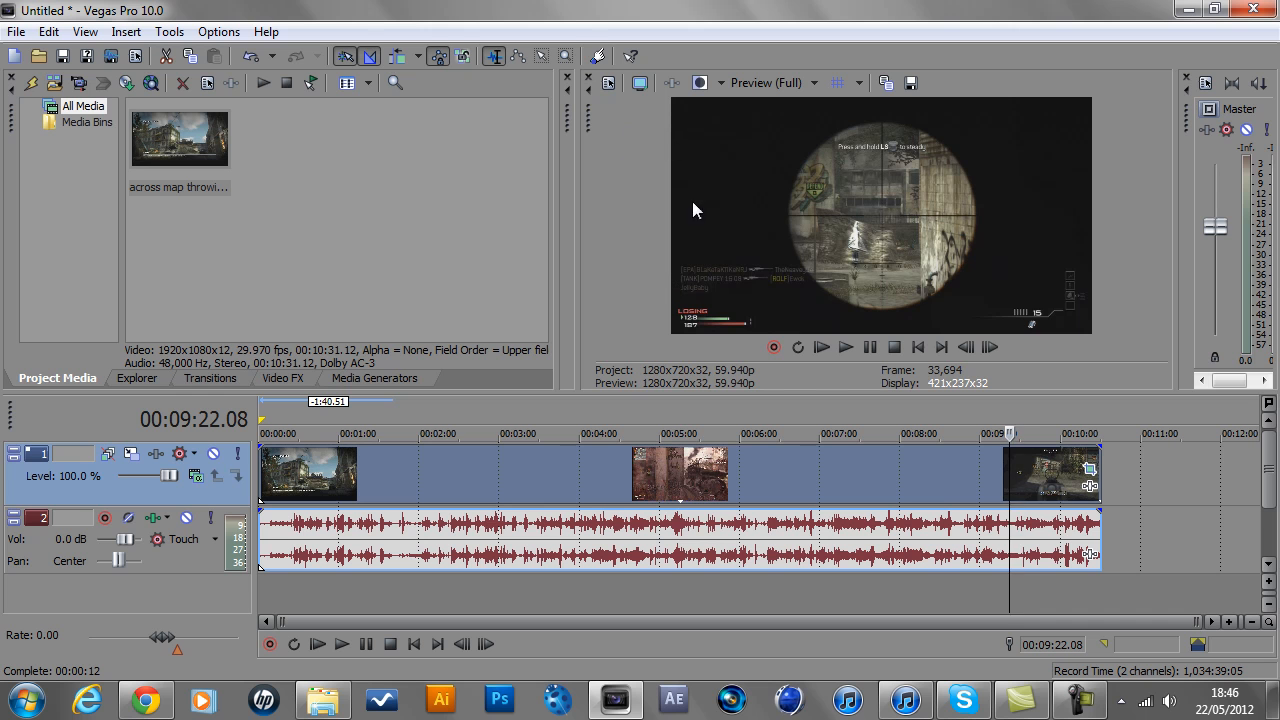
left_click(668, 494)
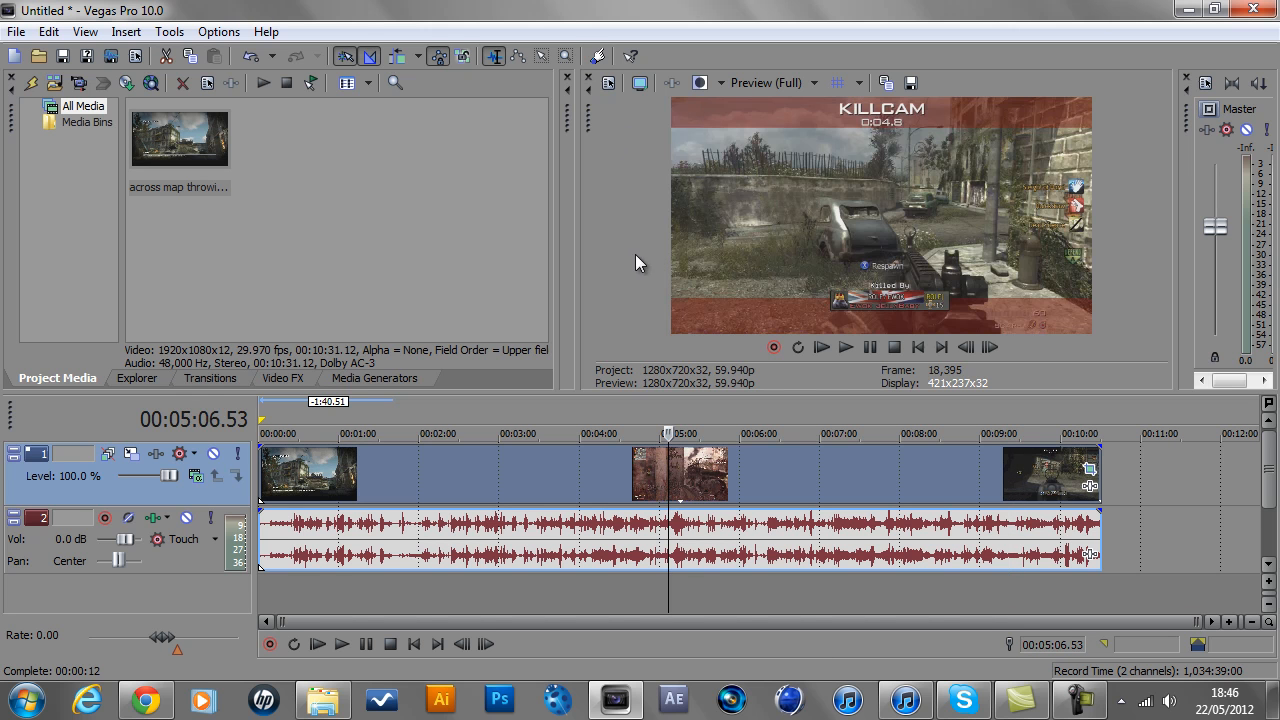
left_click(262, 474)
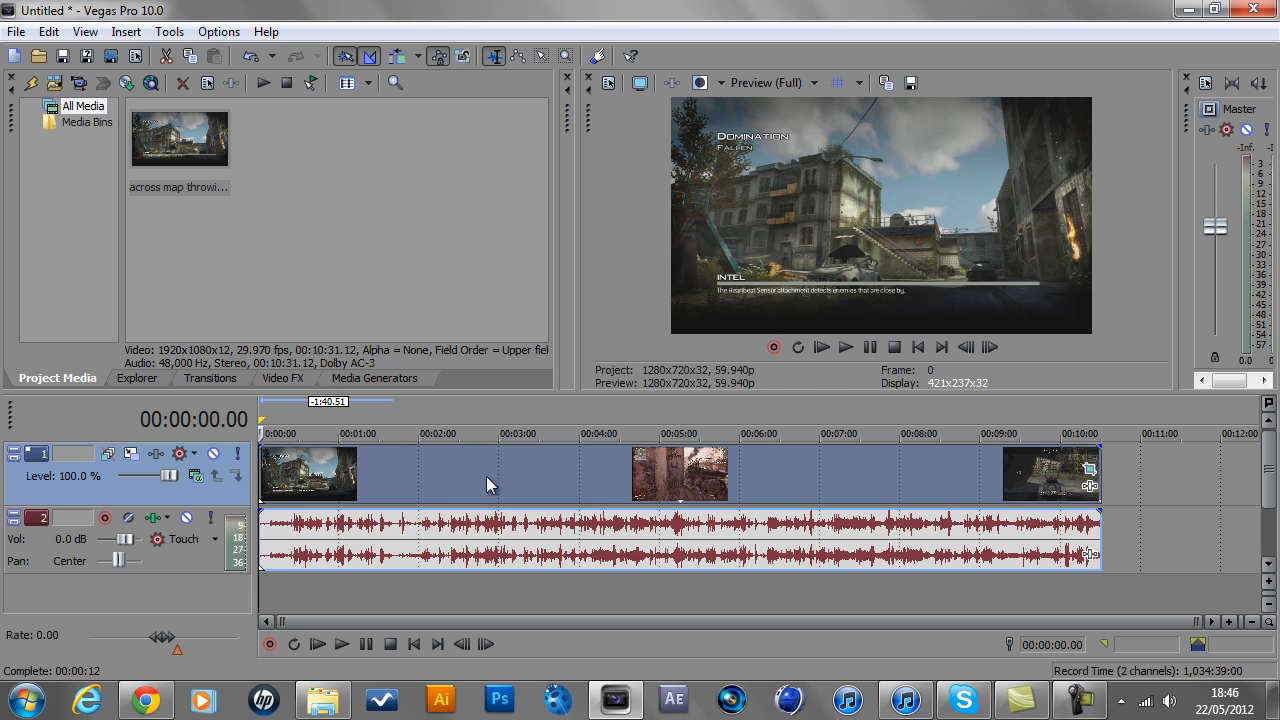
Disable resampling in the video event's properties
right_click(453, 473)
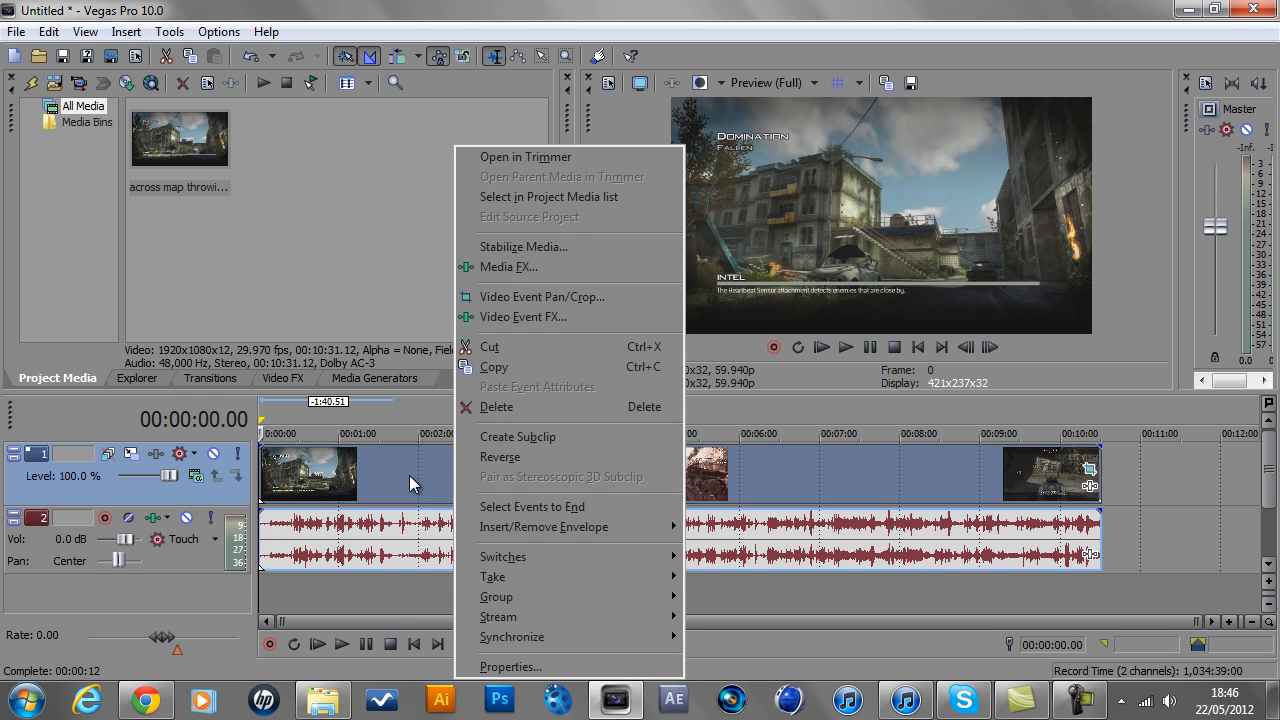
left_click(503, 662)
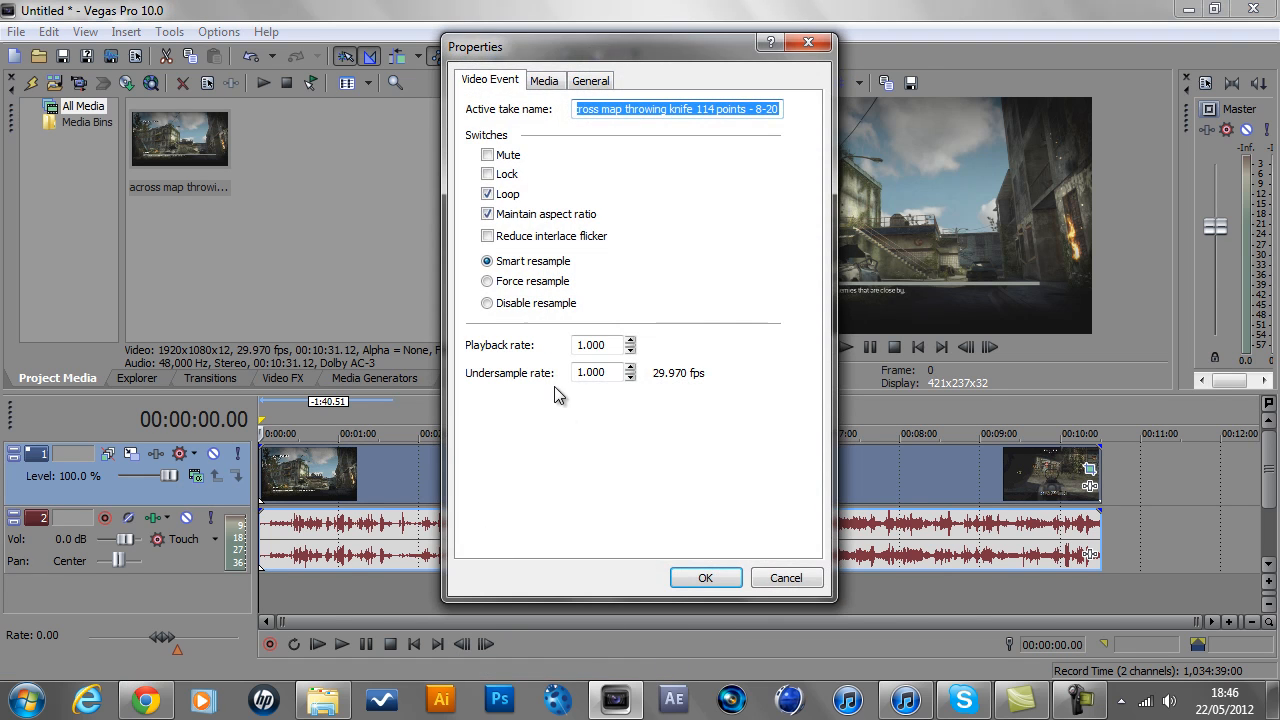
left_click(493, 308)
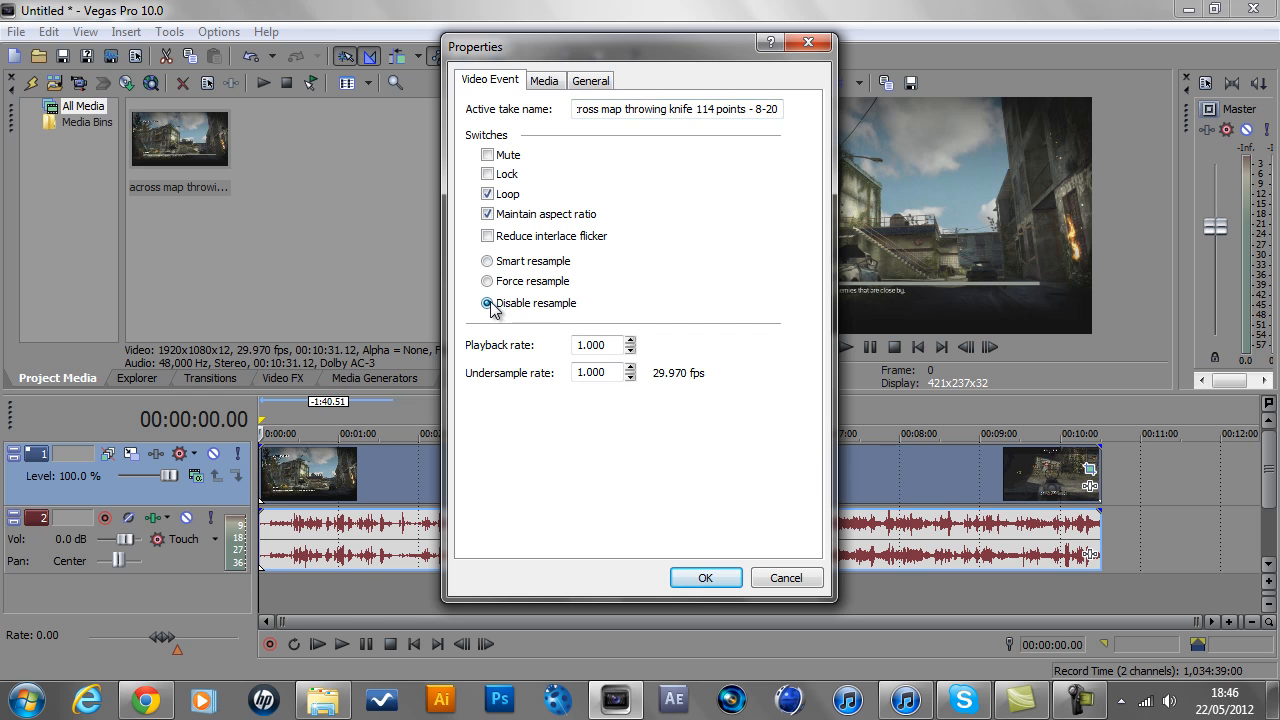
left_click(712, 575)
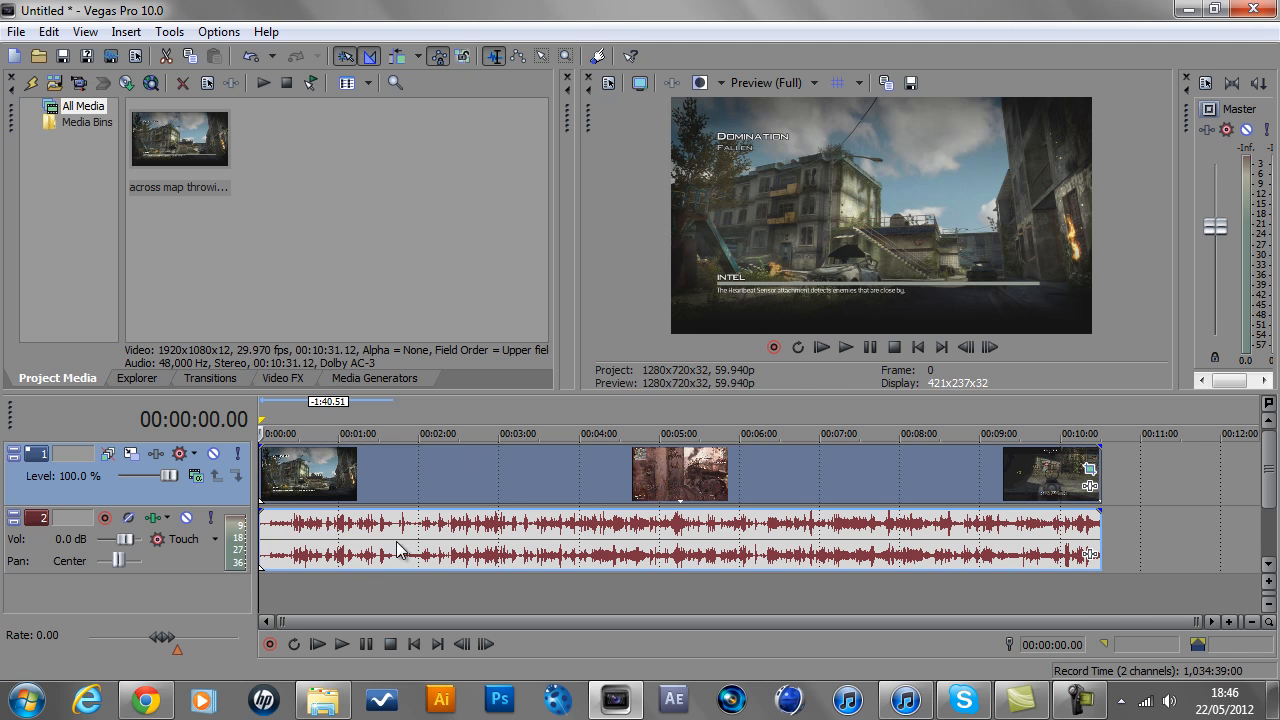
left_click(343, 702)
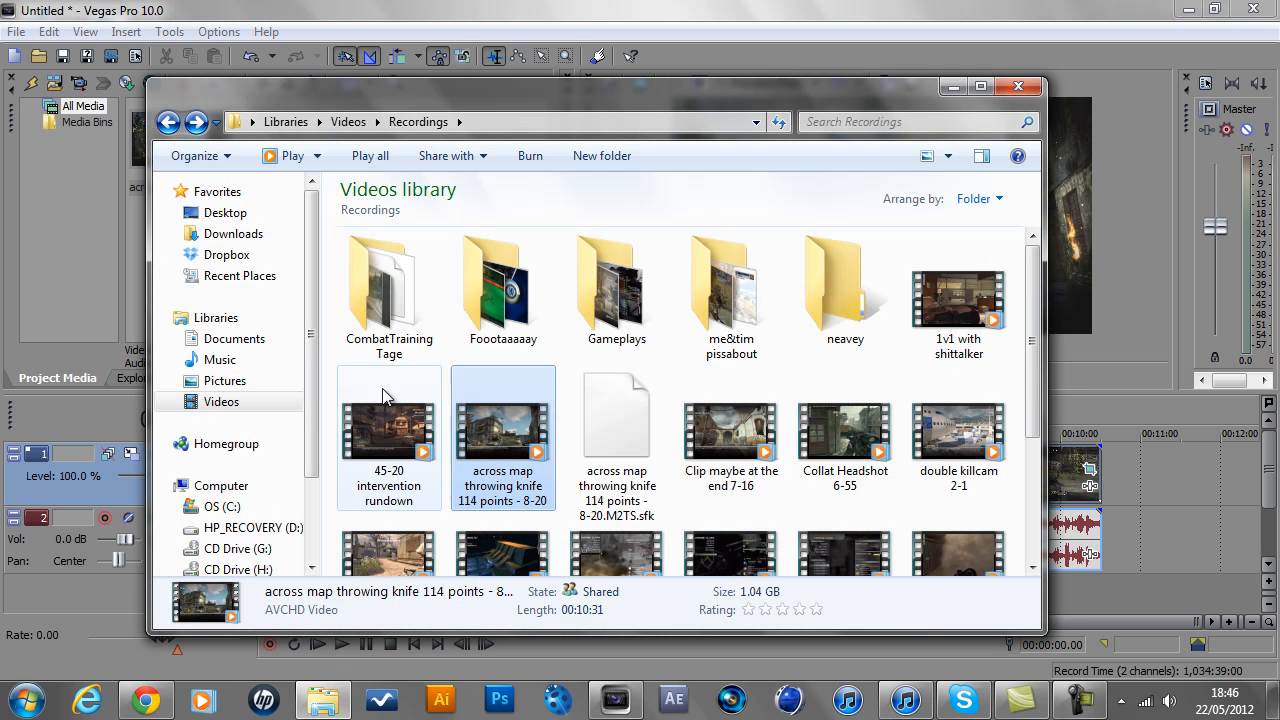
left_click(322, 700)
Find the start of the wanted action, split the clip at 00:08:20.44 and delete the portion before it
left_click(868, 470)
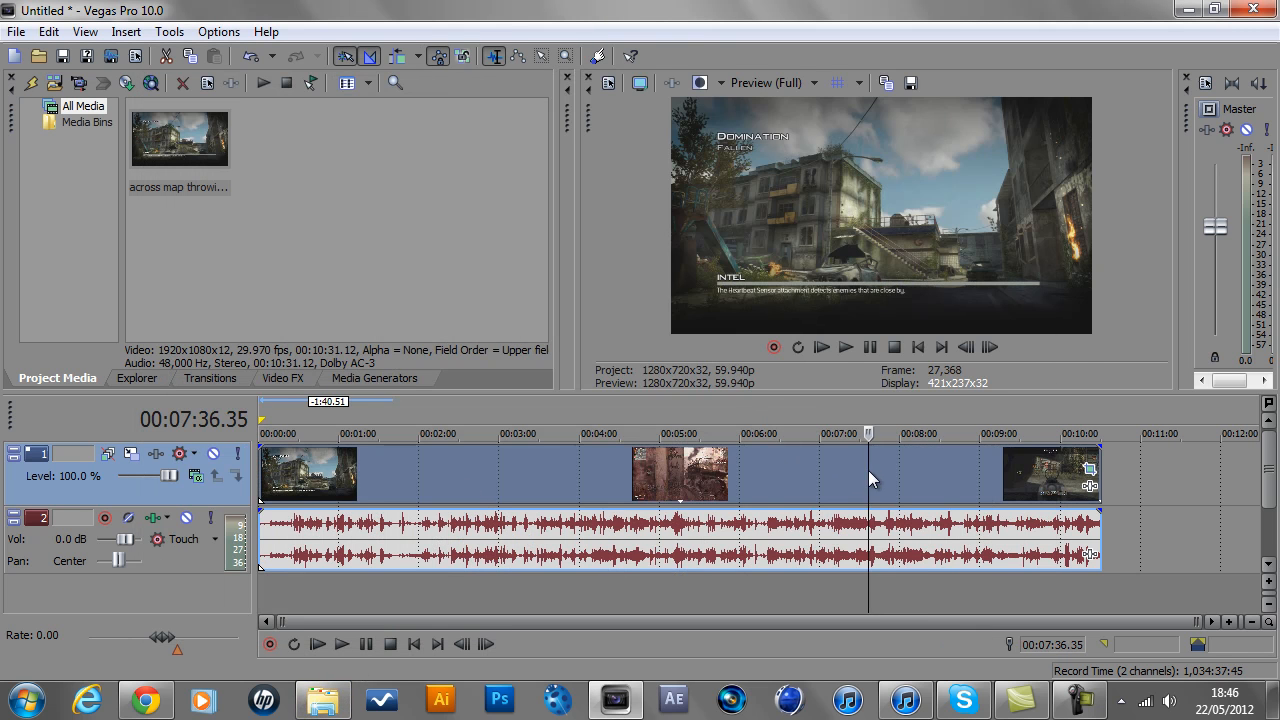
left_click(896, 468)
left_click(925, 469)
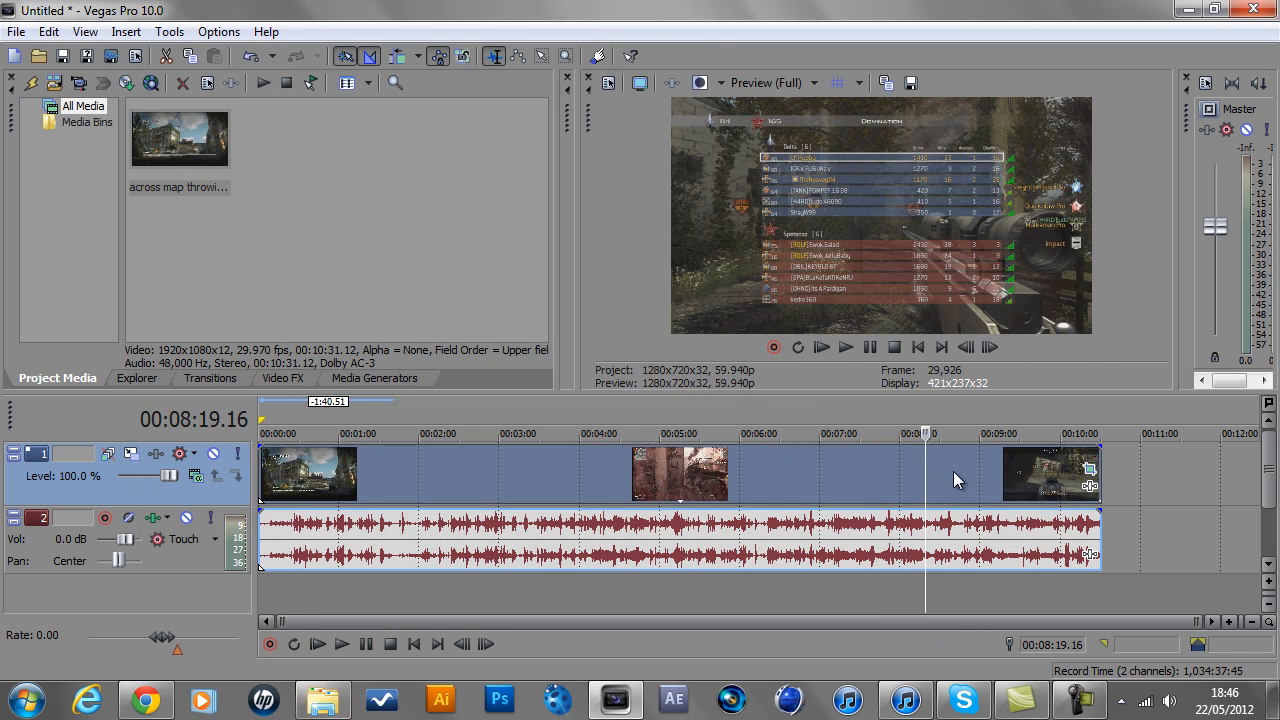
key("space")
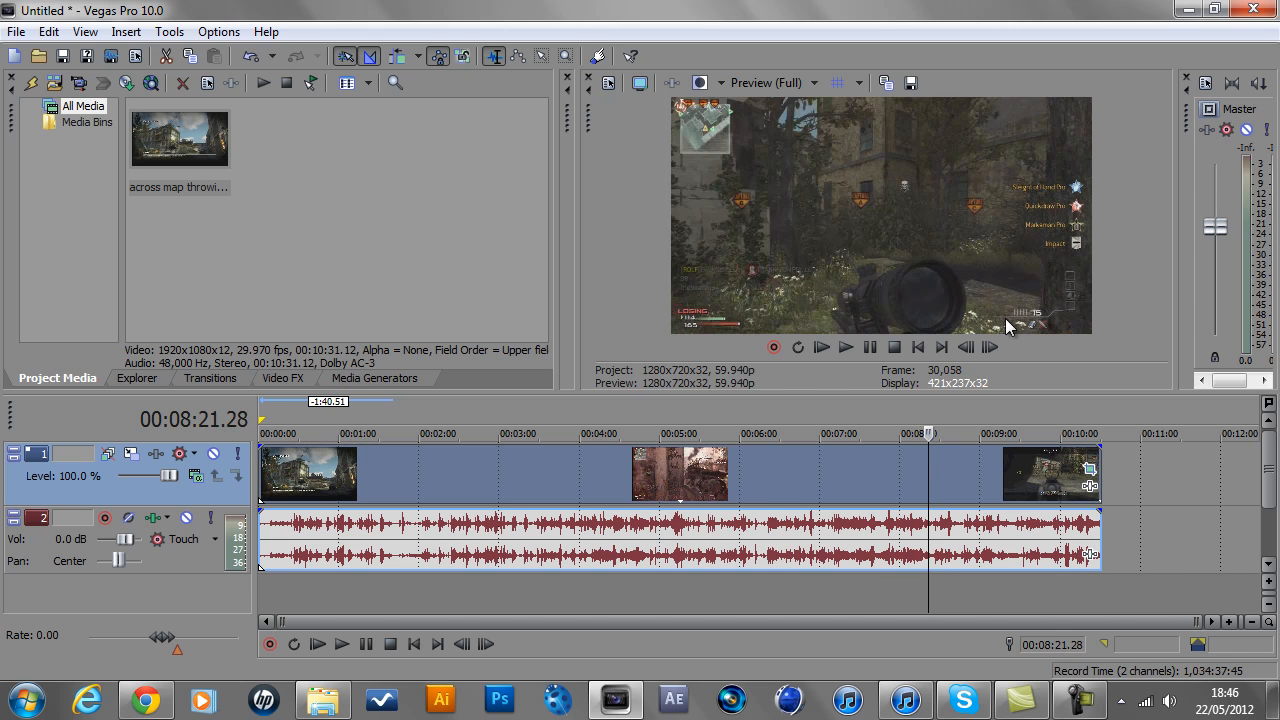
key("space")
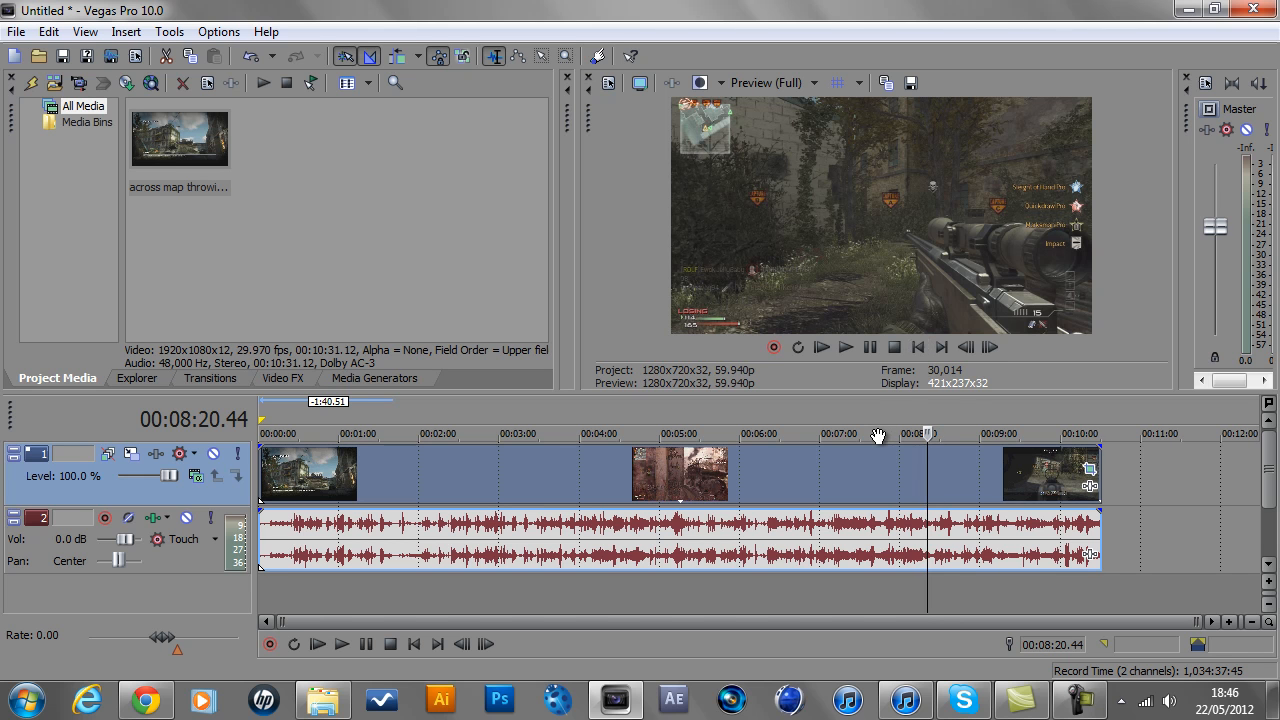
key("s")
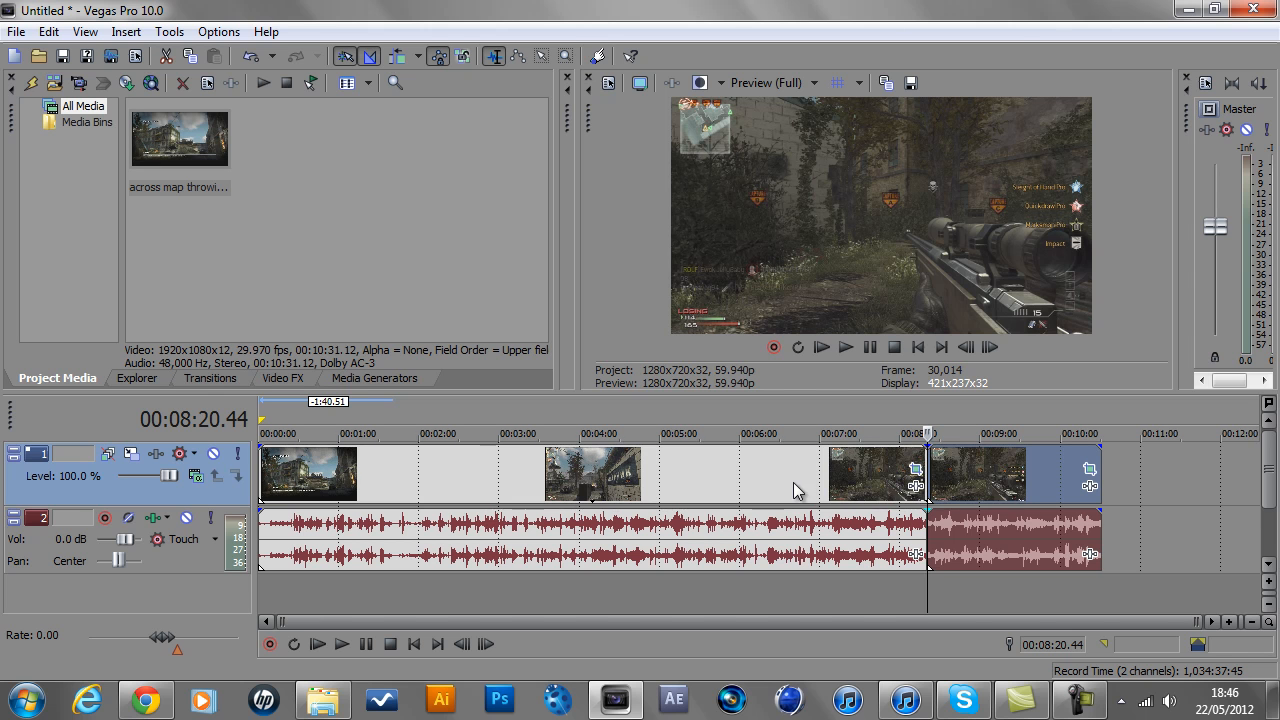
left_click(794, 484)
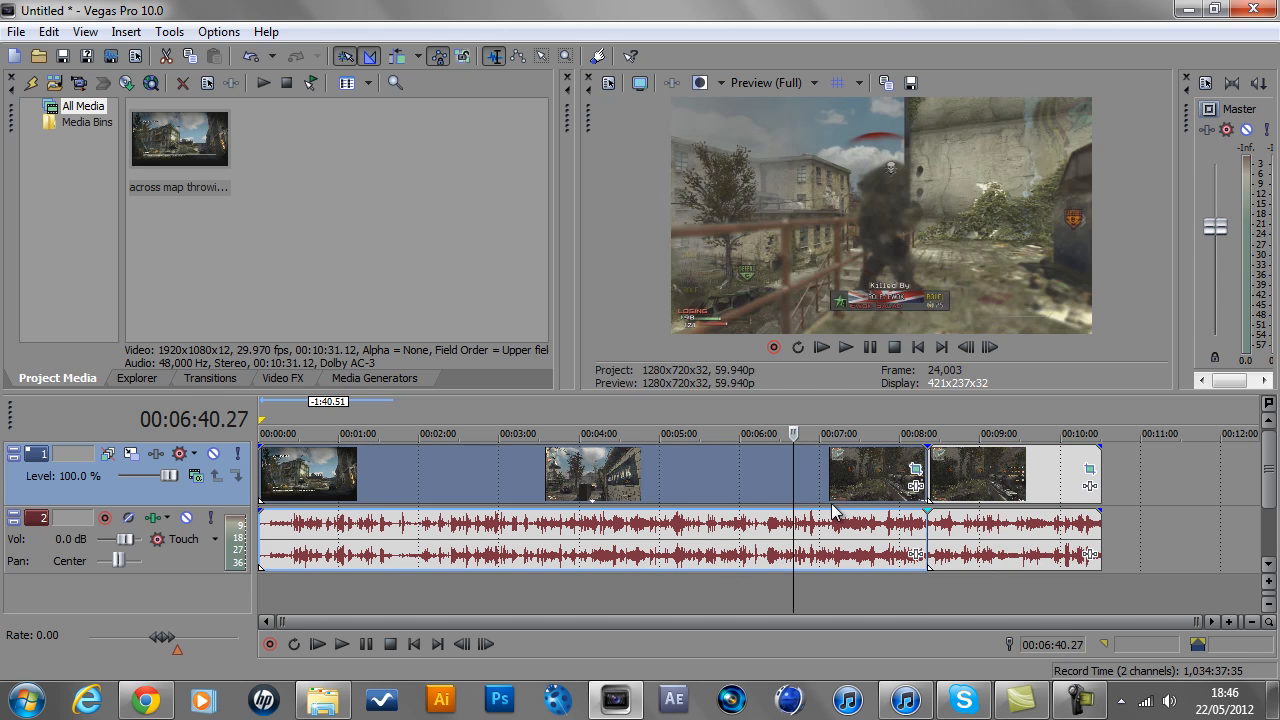
right_click(784, 476)
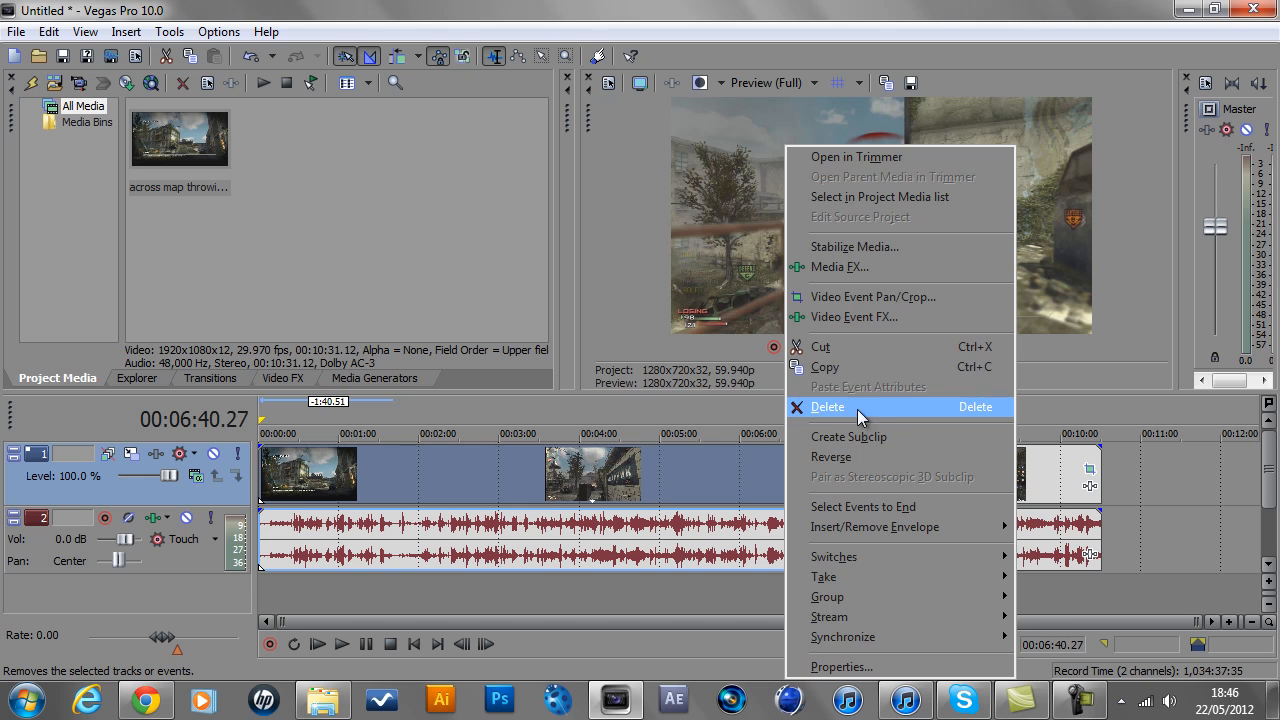
left_click(890, 407)
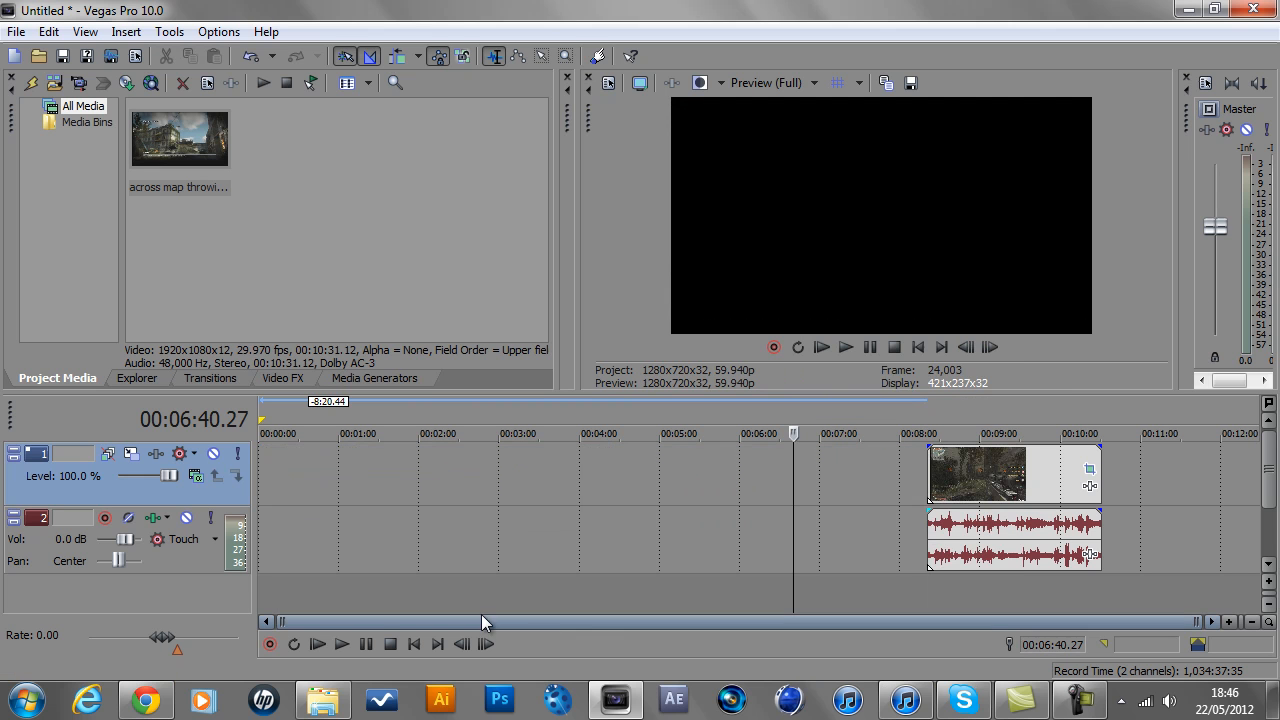
Play the remaining clip from its start, split it at 00:08:30.17 and delete the portion after the cut
left_click(933, 474)
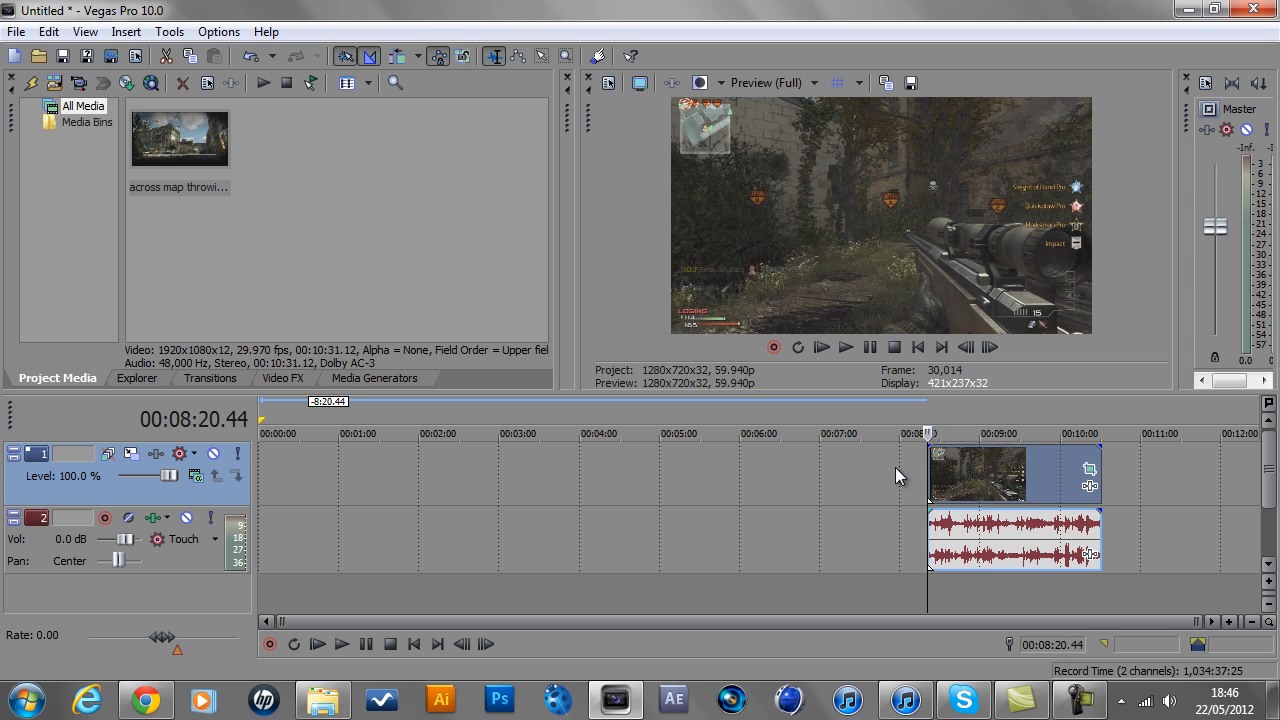
key("space")
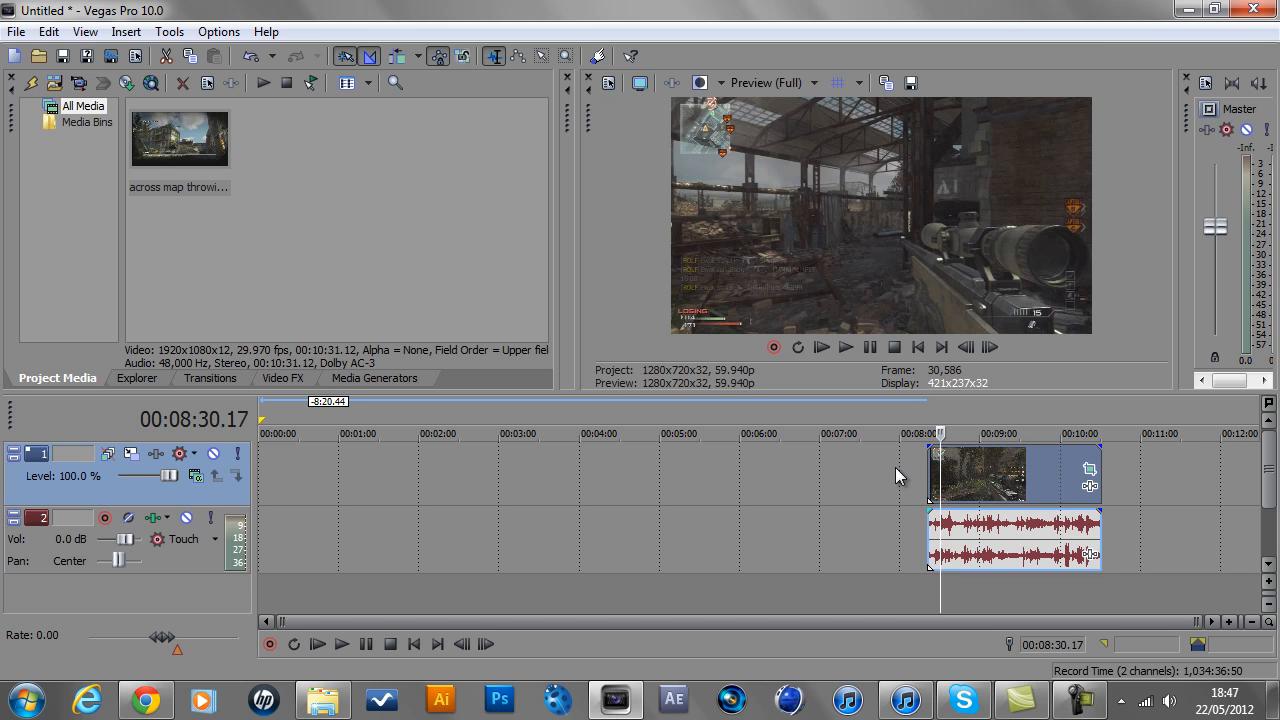
key("s")
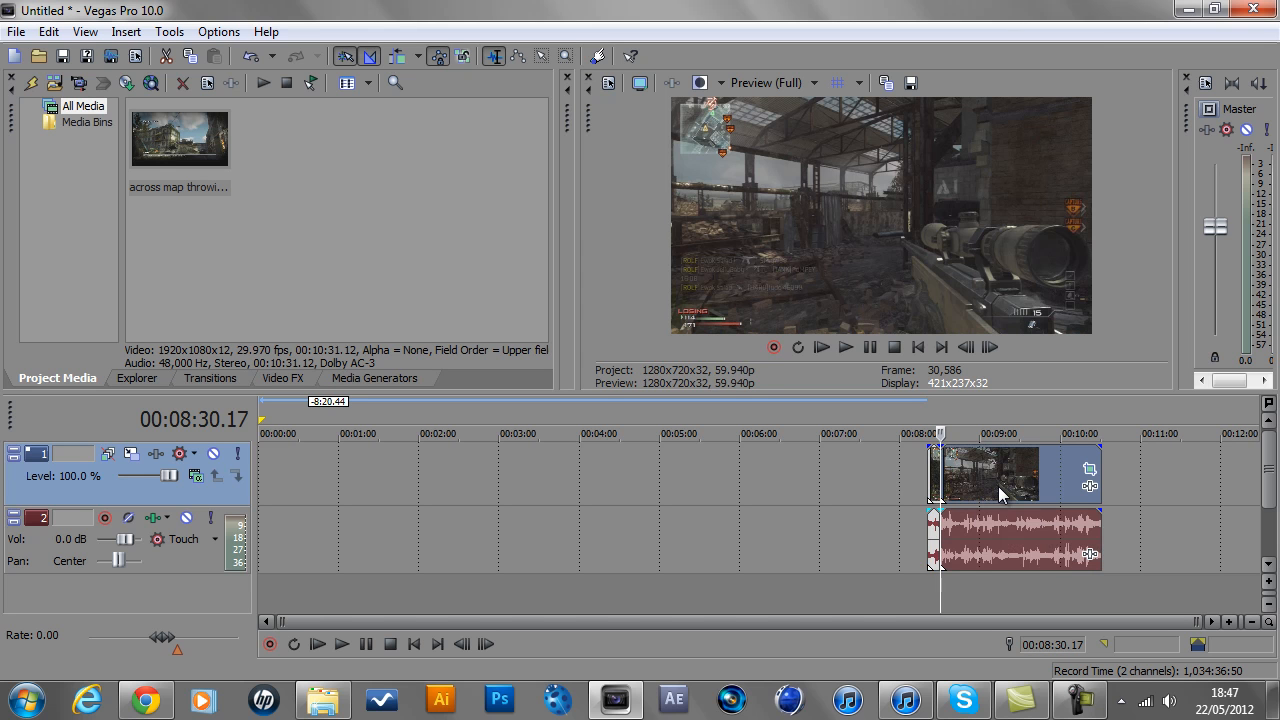
double_click(998, 486)
key("Delete")
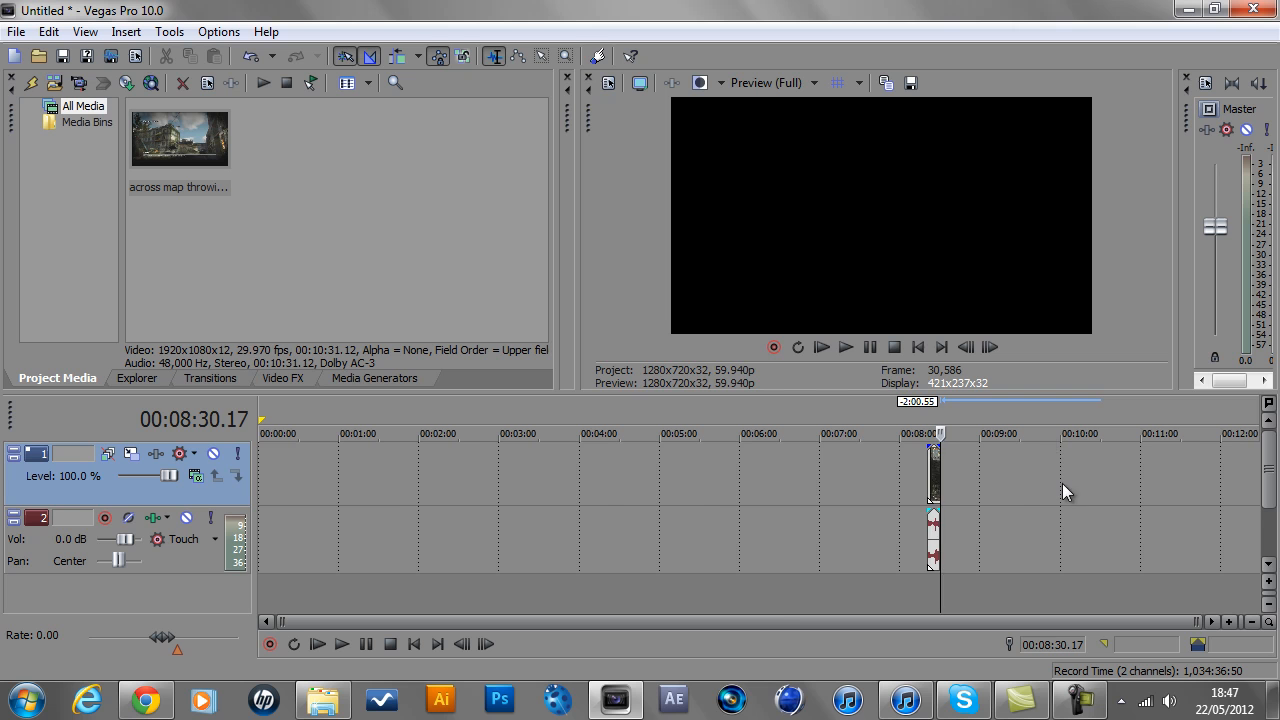
Move the trimmed clip to the start of the timeline and set the audio track's volume to 0.1 dB
scroll(990, 483, "up", 3)
left_click(720, 478)
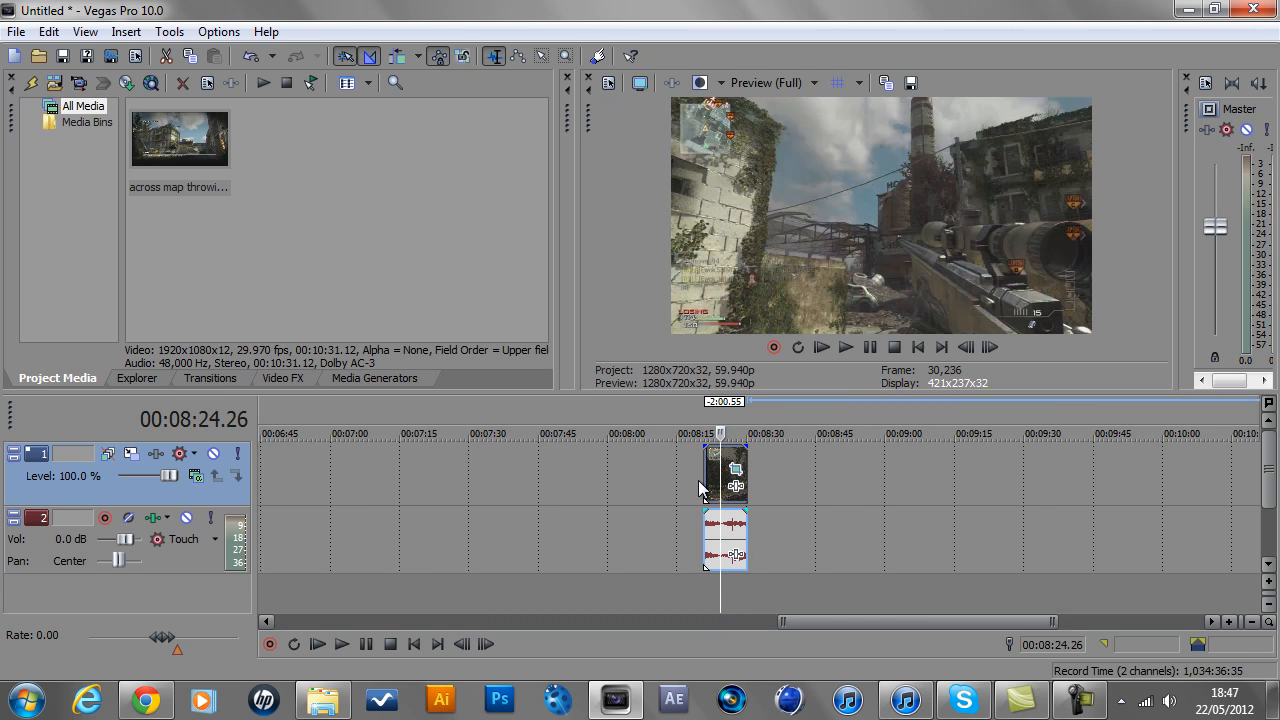
left_click_drag(716, 478, 266, 506)
left_click(262, 466)
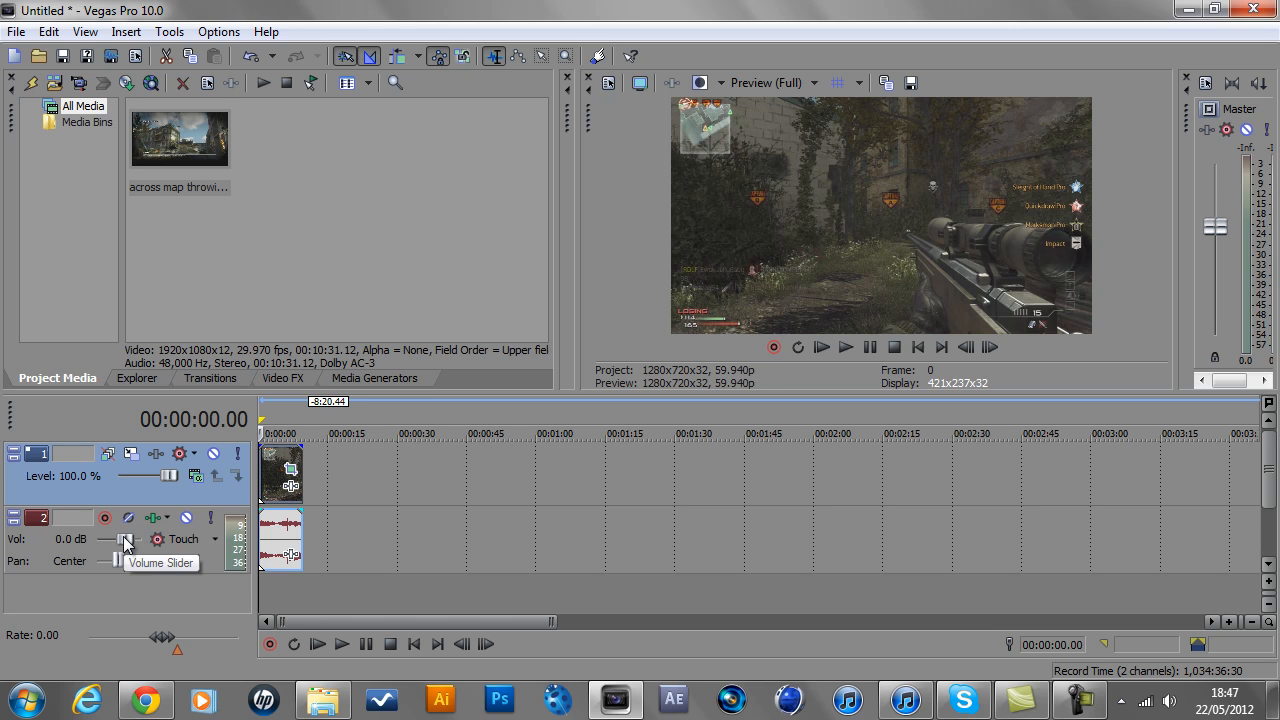
mouse_move(123, 539)
left_mouse_down()
mouse_move(111, 545)
mouse_move(123, 545)
left_mouse_up()
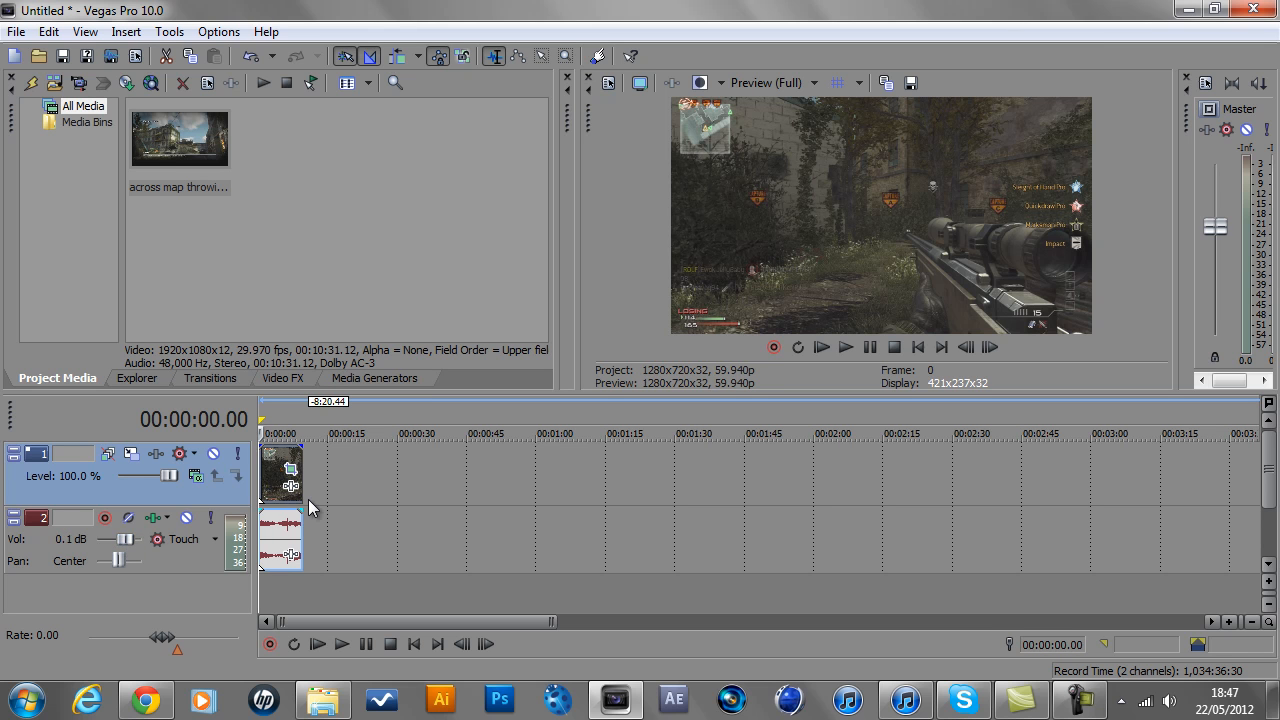
scroll(310, 502, "up", 4)
left_click(337, 477)
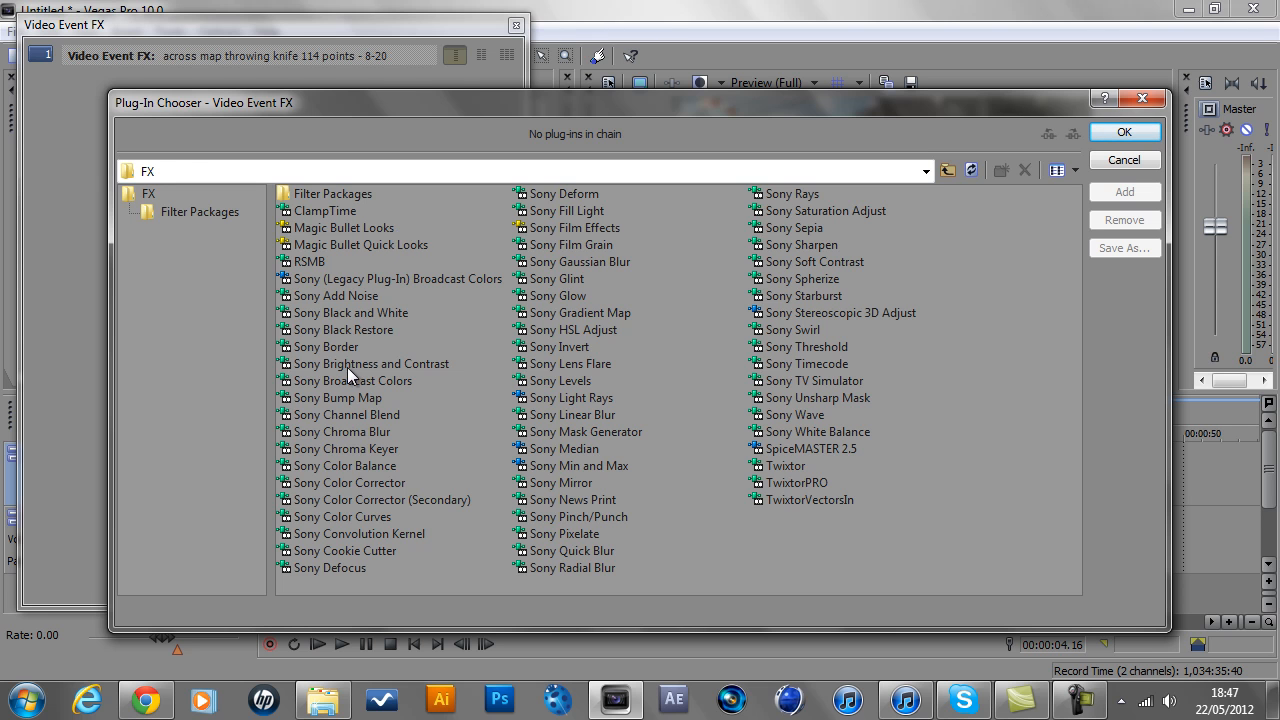
left_click(1138, 161)
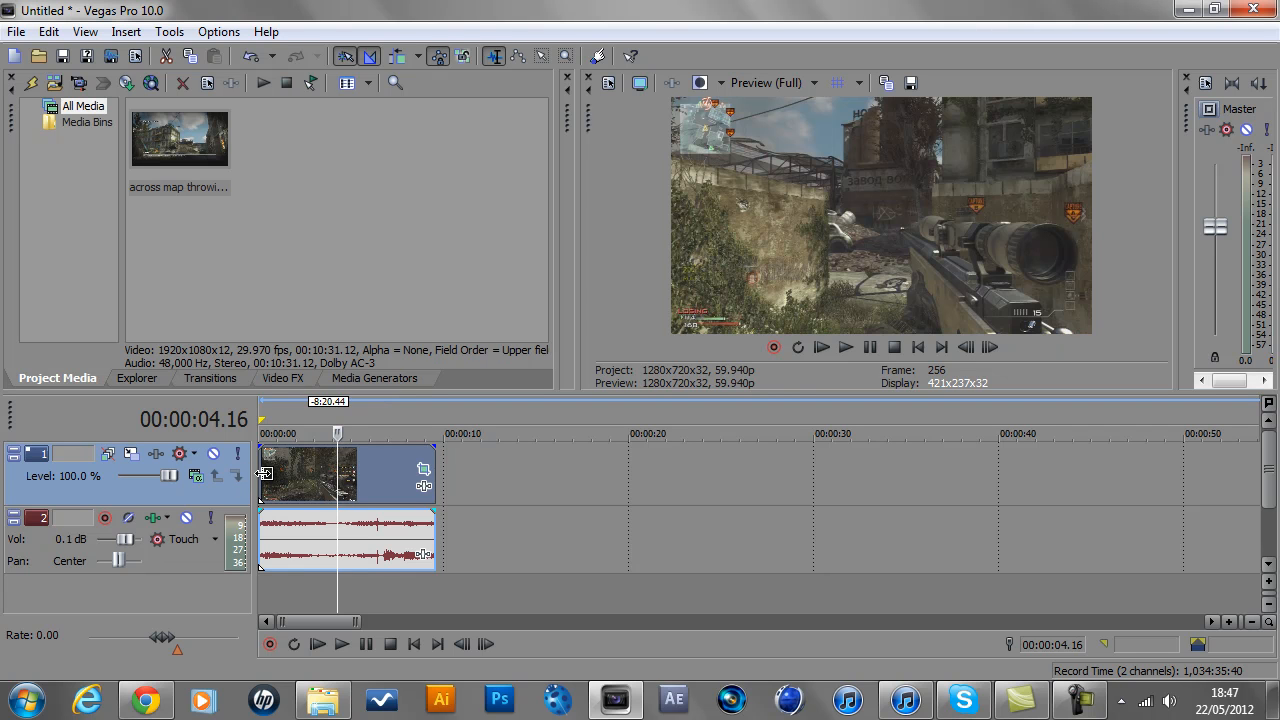
Return to the start of the timeline and select the trimmed clip's full length as the loop region
key("ctrl+Home")
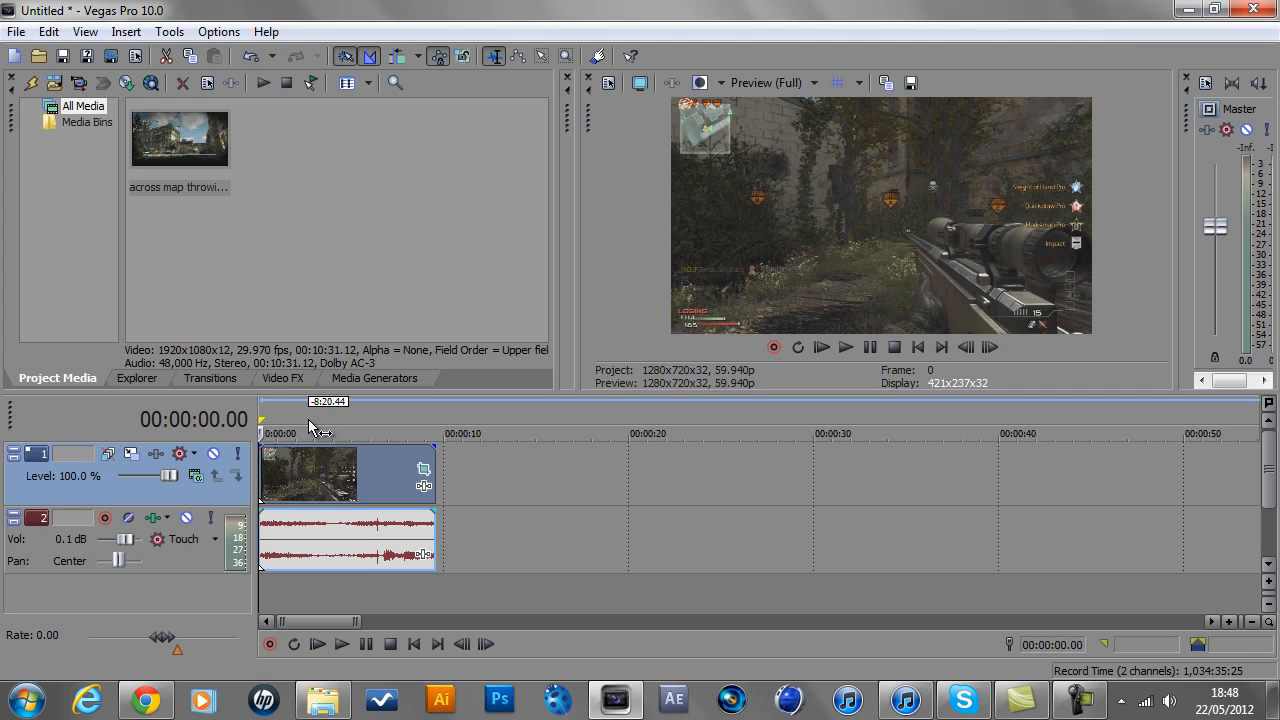
double_click(310, 428)
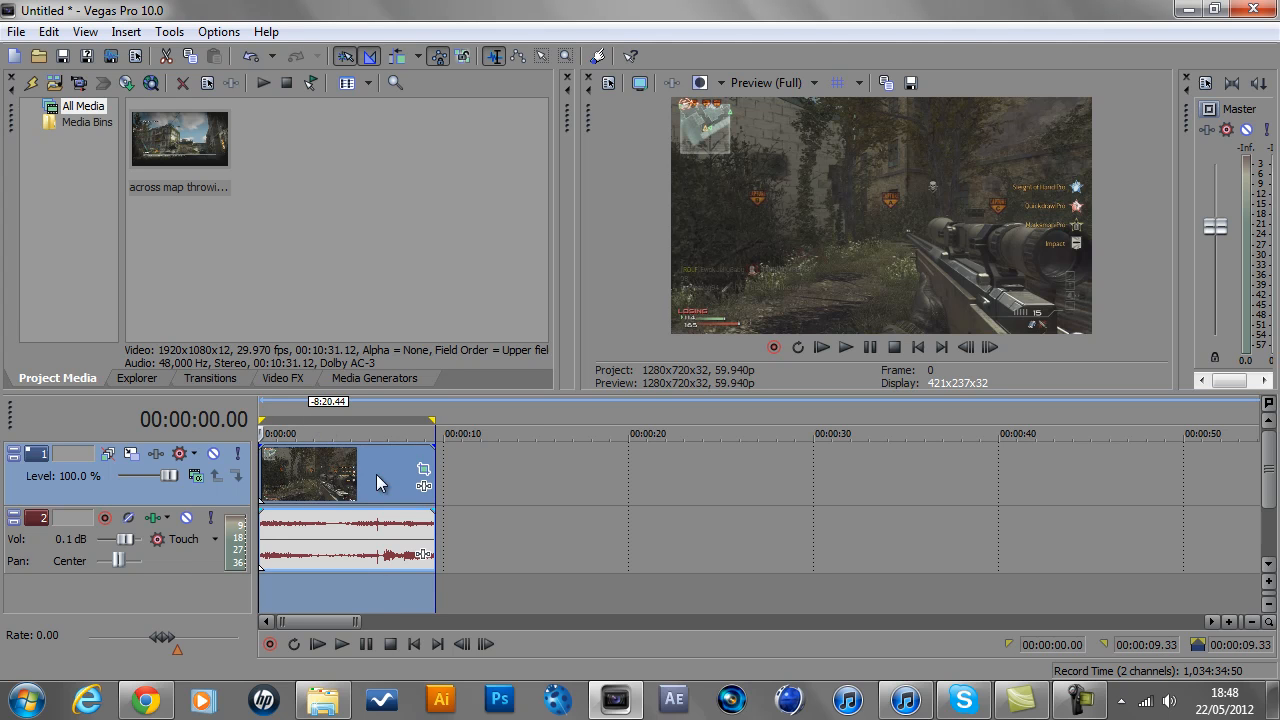
scroll(413, 453, "down", 1)
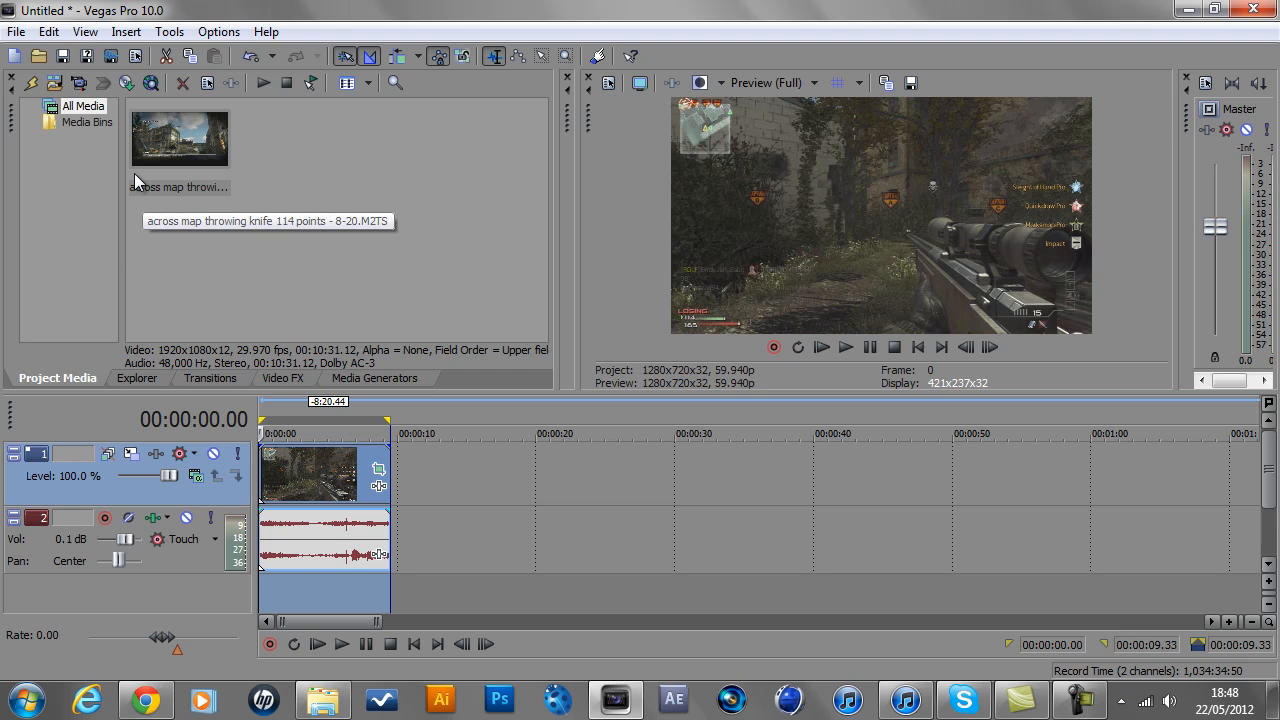
Set up a render into the Clips folder of Episode Nine under New Projects, naming the file Across Map Throwing Knife MW3
left_click(17, 33)
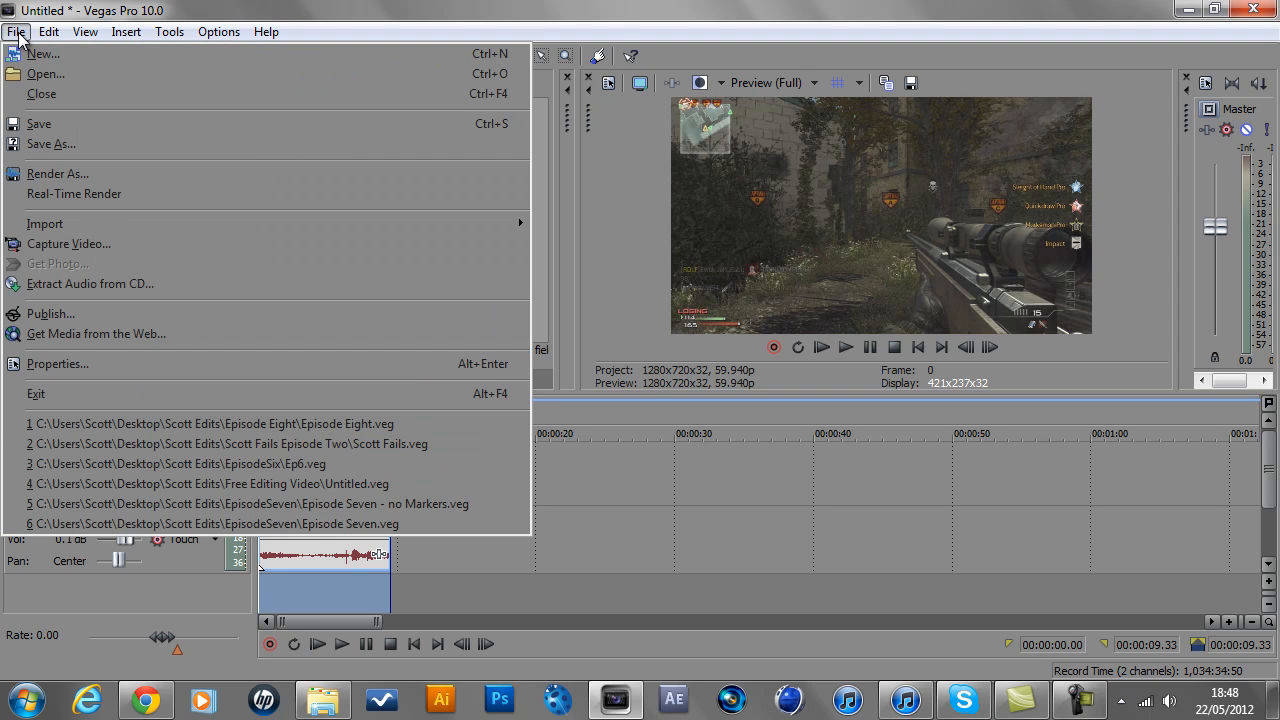
left_click(123, 178)
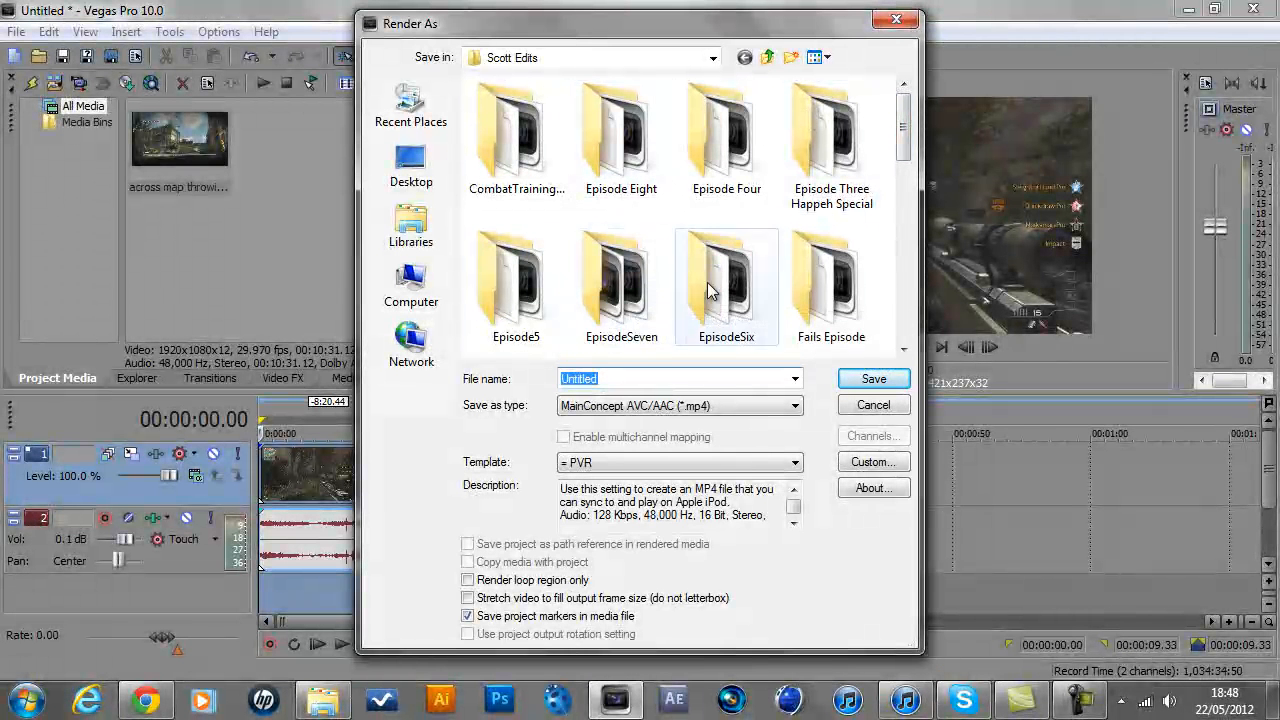
left_click_drag(904, 148, 905, 207)
double_click(830, 180)
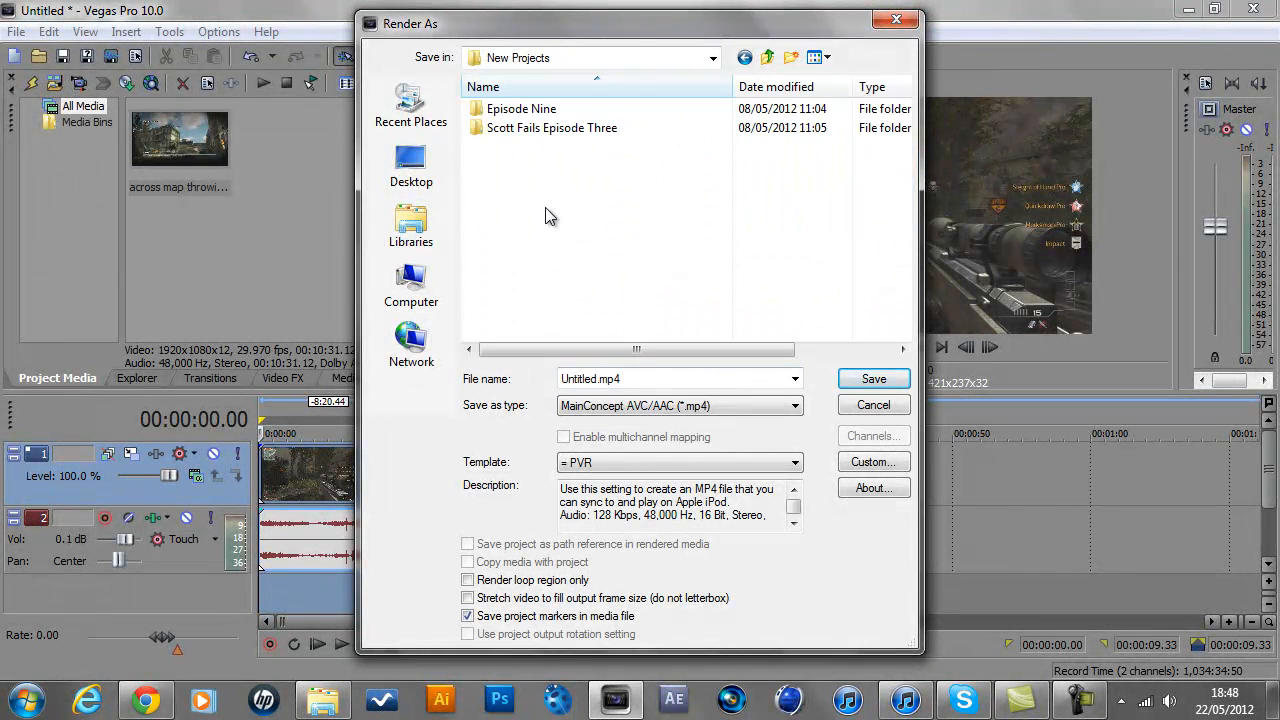
double_click(520, 108)
double_click(515, 107)
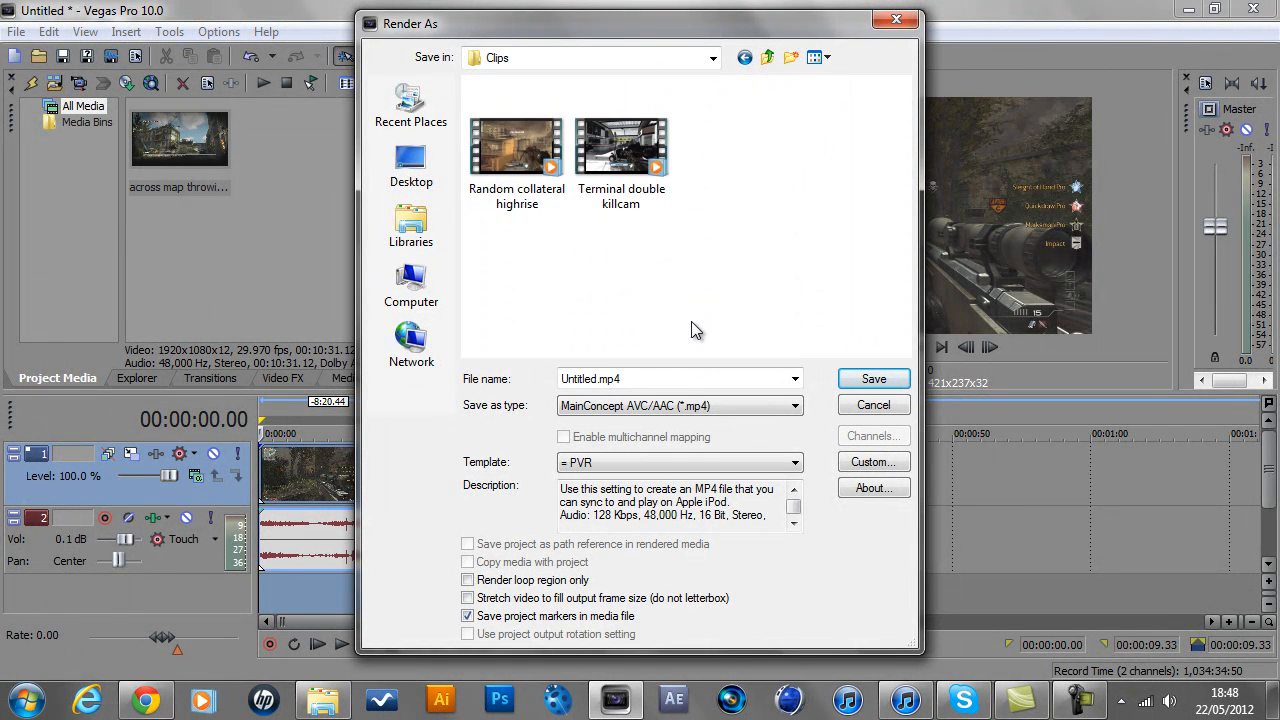
double_click(662, 379)
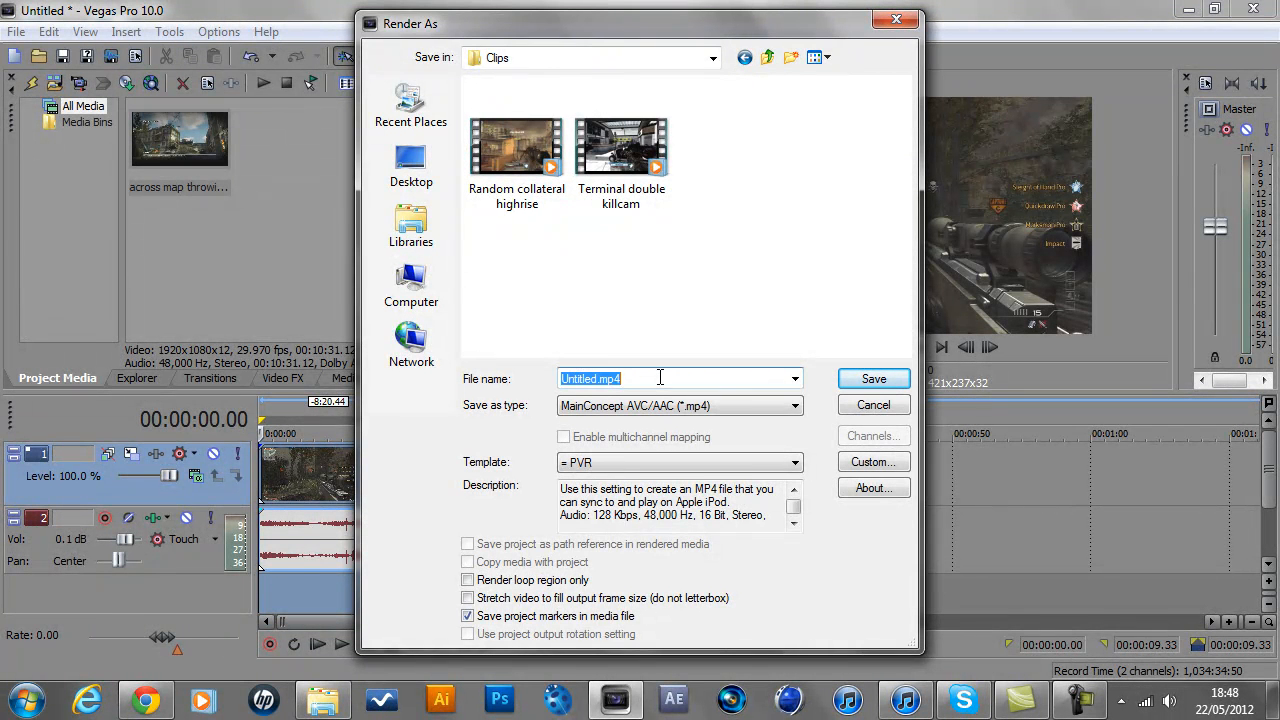
type("Across Map Throwing Knife MW3")
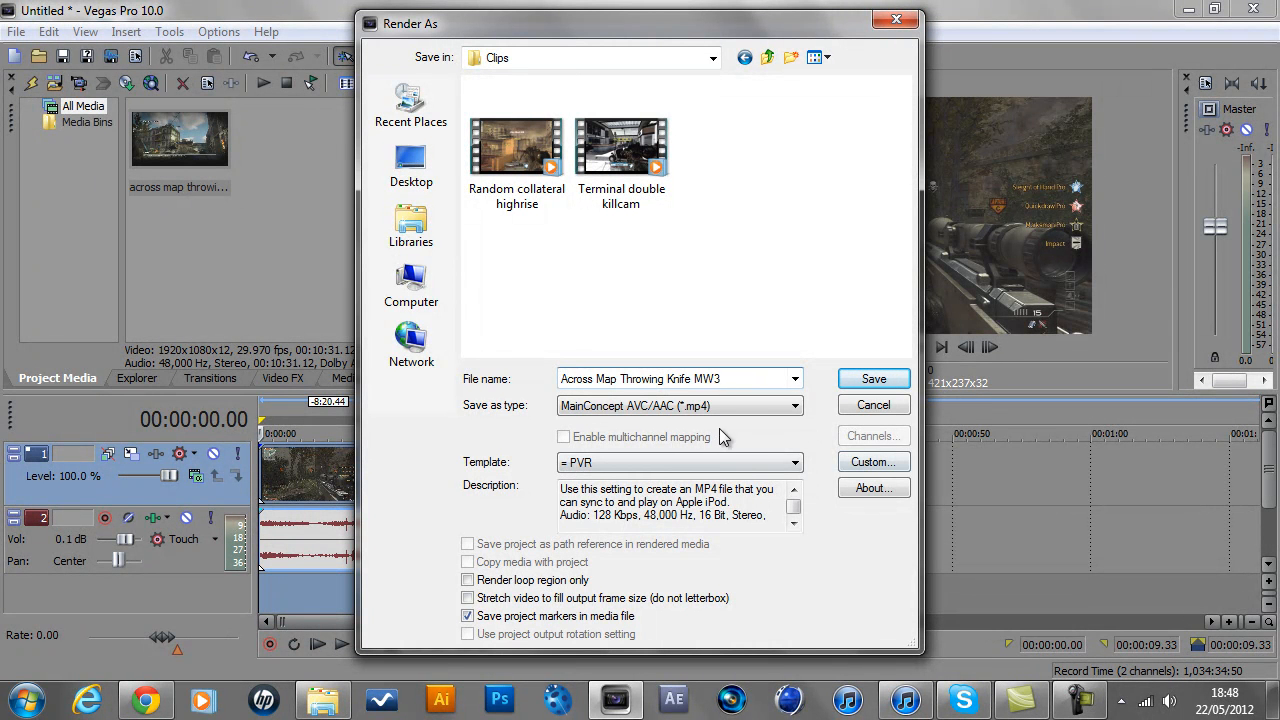
Choose MainConcept AVC/AAC (*.mp4) as the render format and PVR as the template
left_click(713, 406)
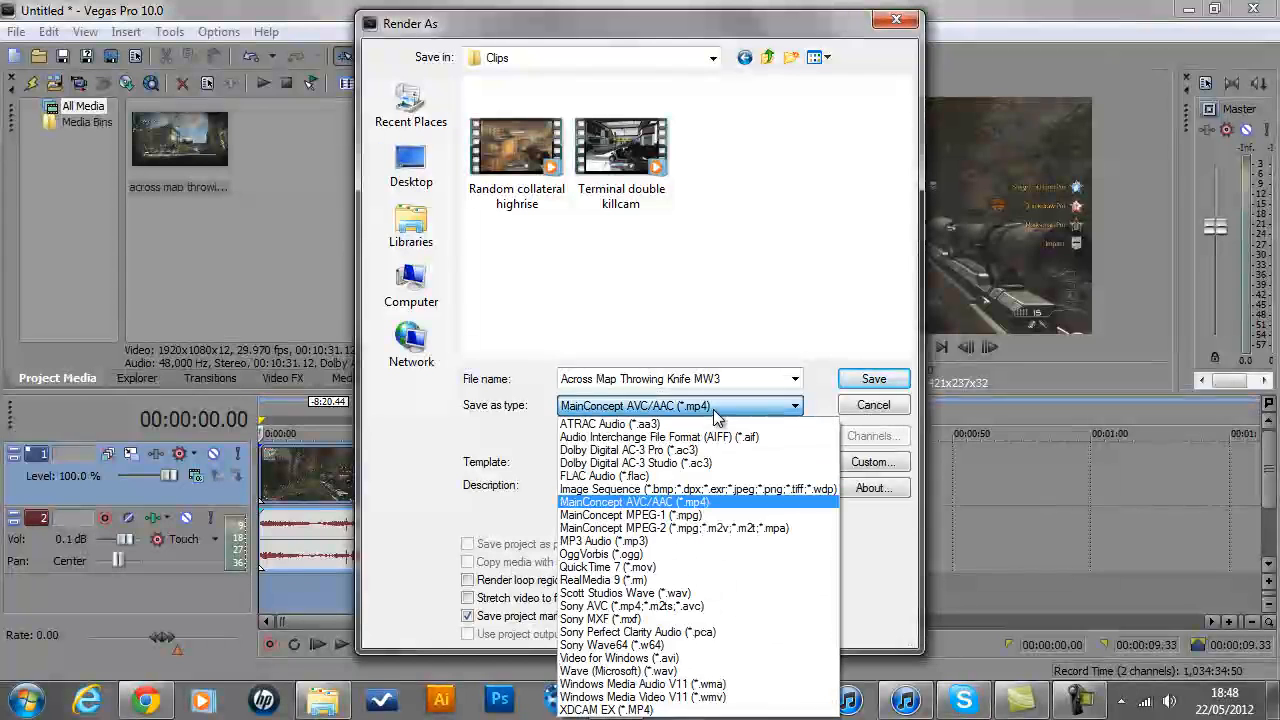
left_click(700, 506)
left_click(642, 462)
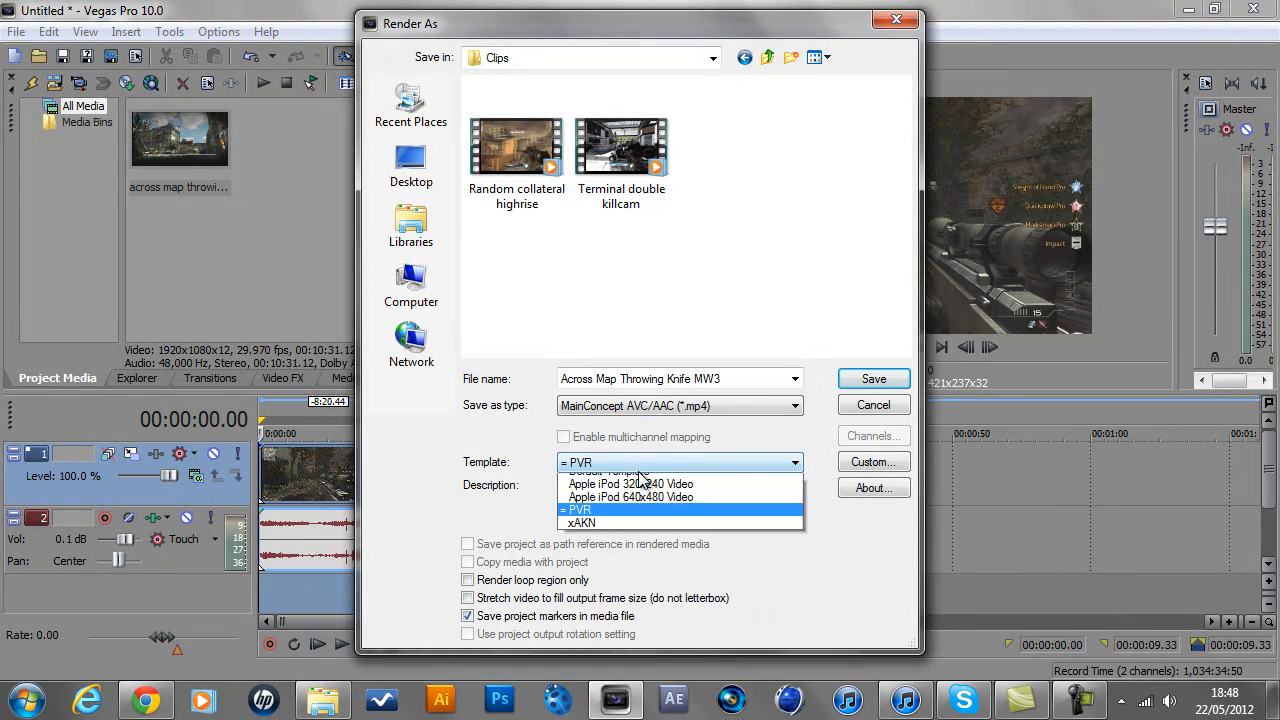
left_click(618, 520)
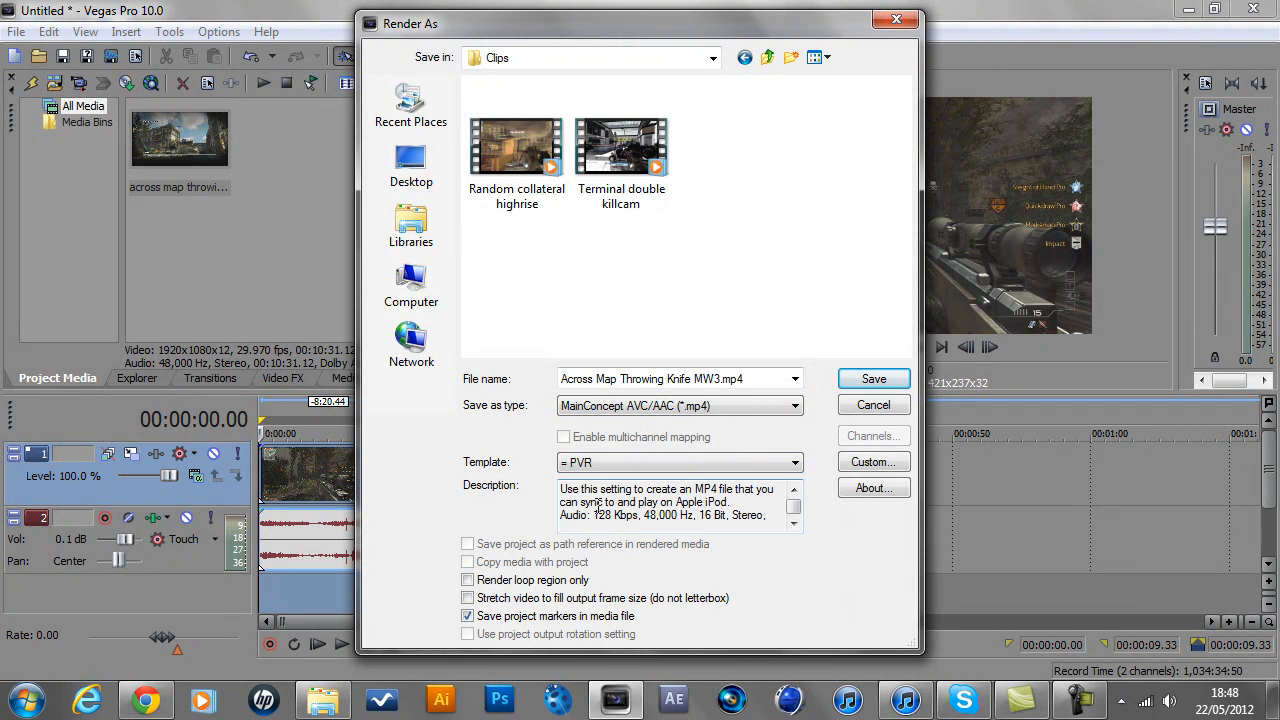
Examine the PVR template's custom video settings, including frame size, profile, frame rate, field order and bit rate
left_click(872, 468)
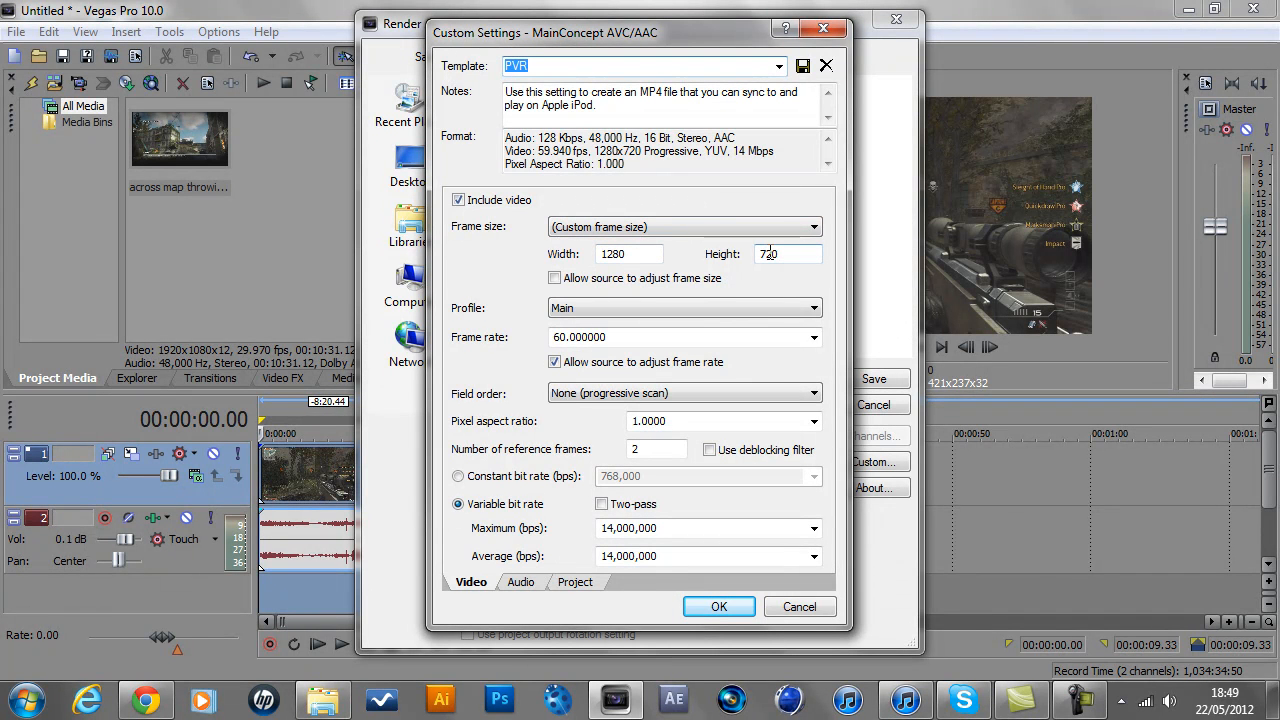
left_click(672, 310)
left_click(668, 339)
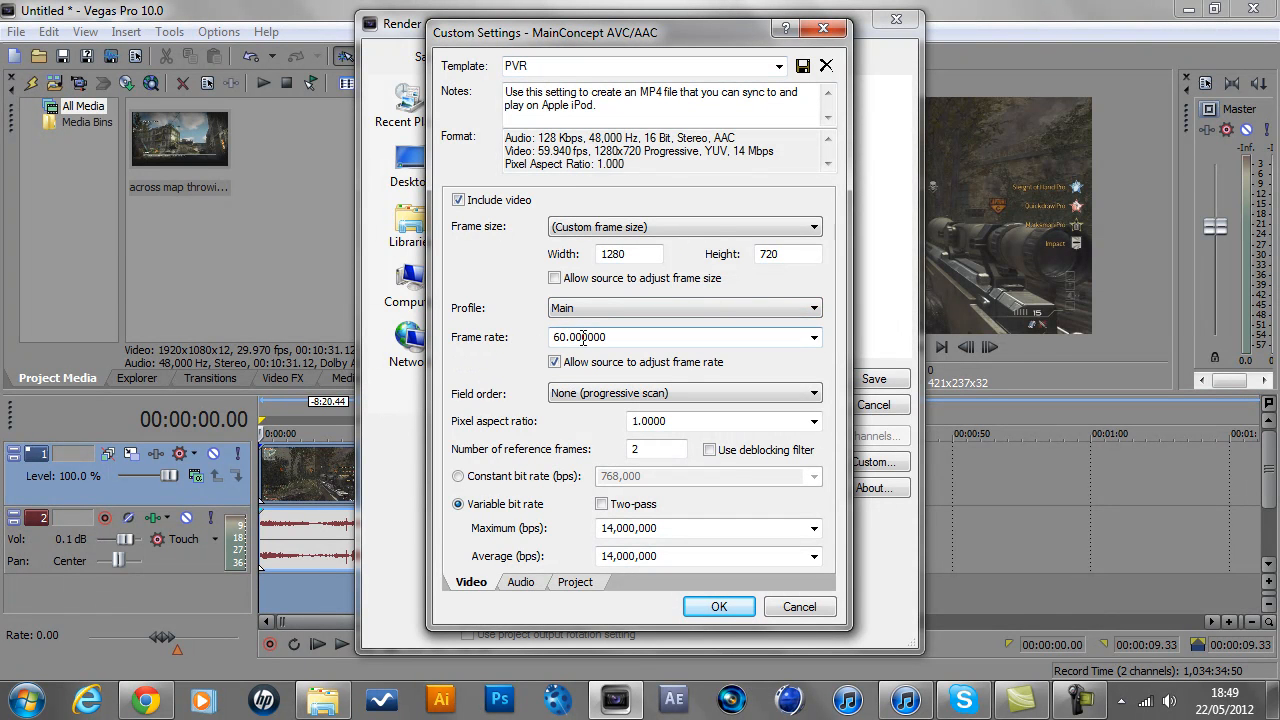
left_click(815, 338)
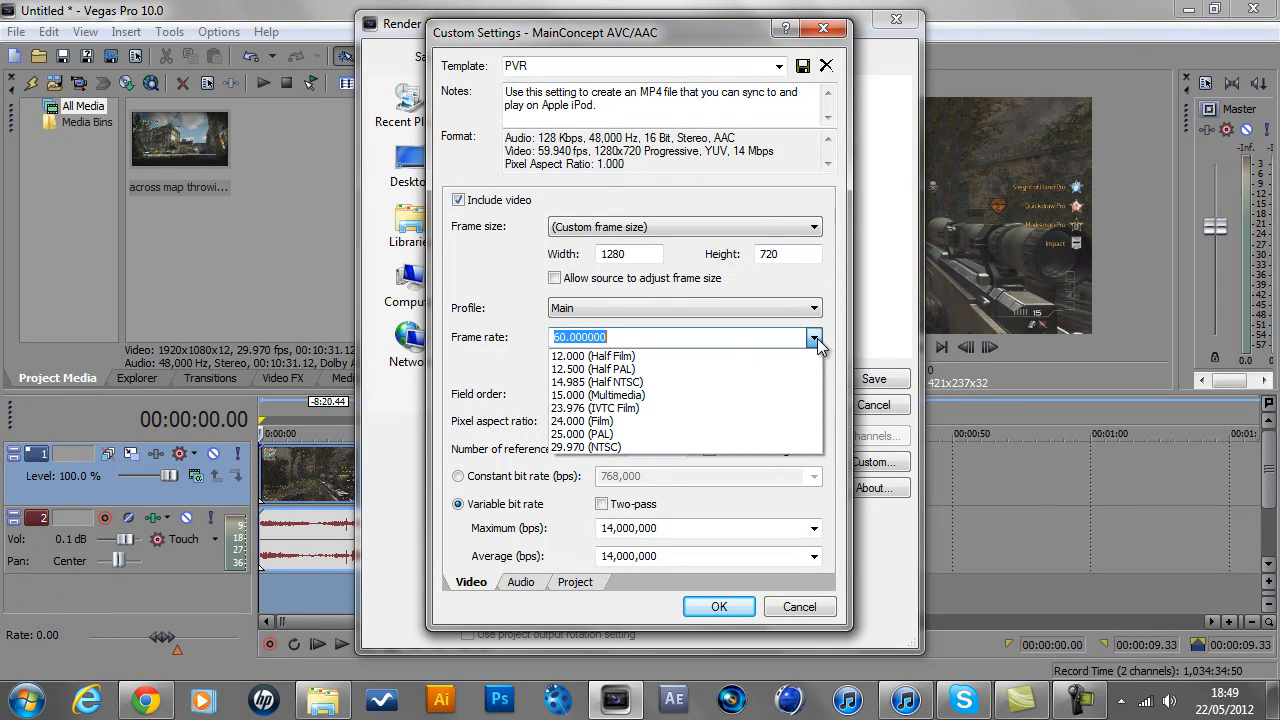
left_click(815, 340)
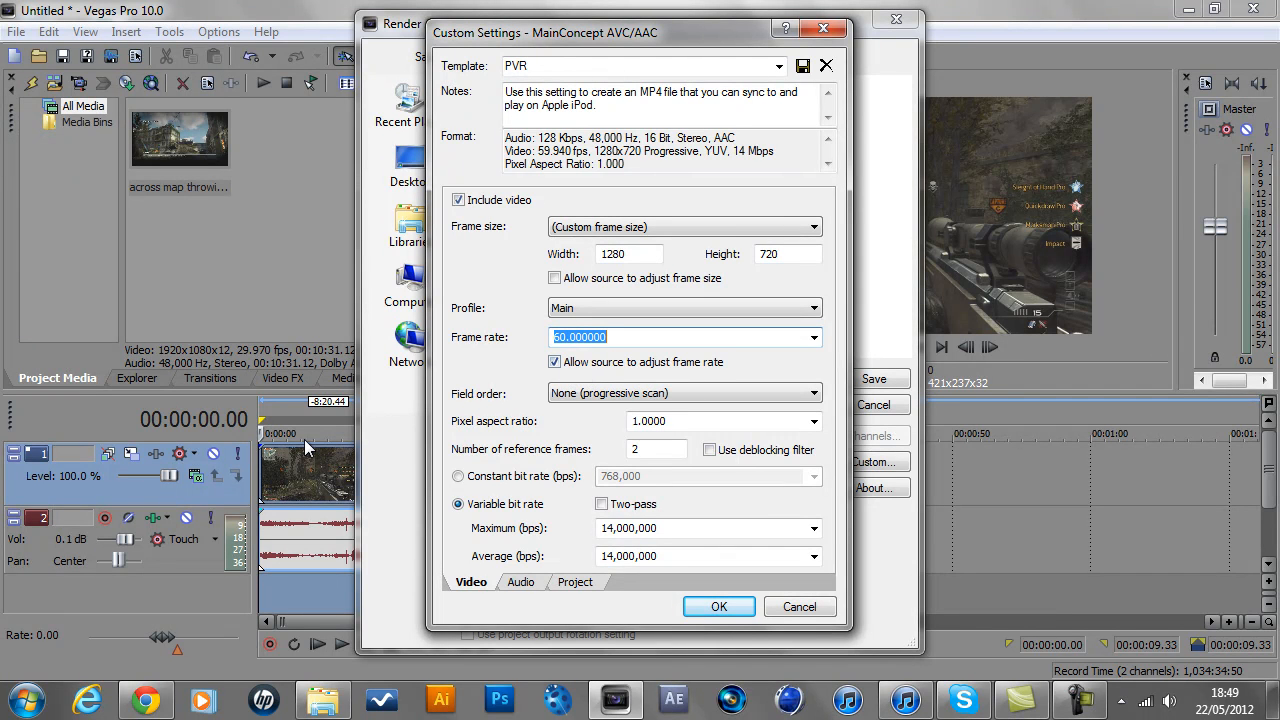
left_click(689, 398)
left_click(690, 406)
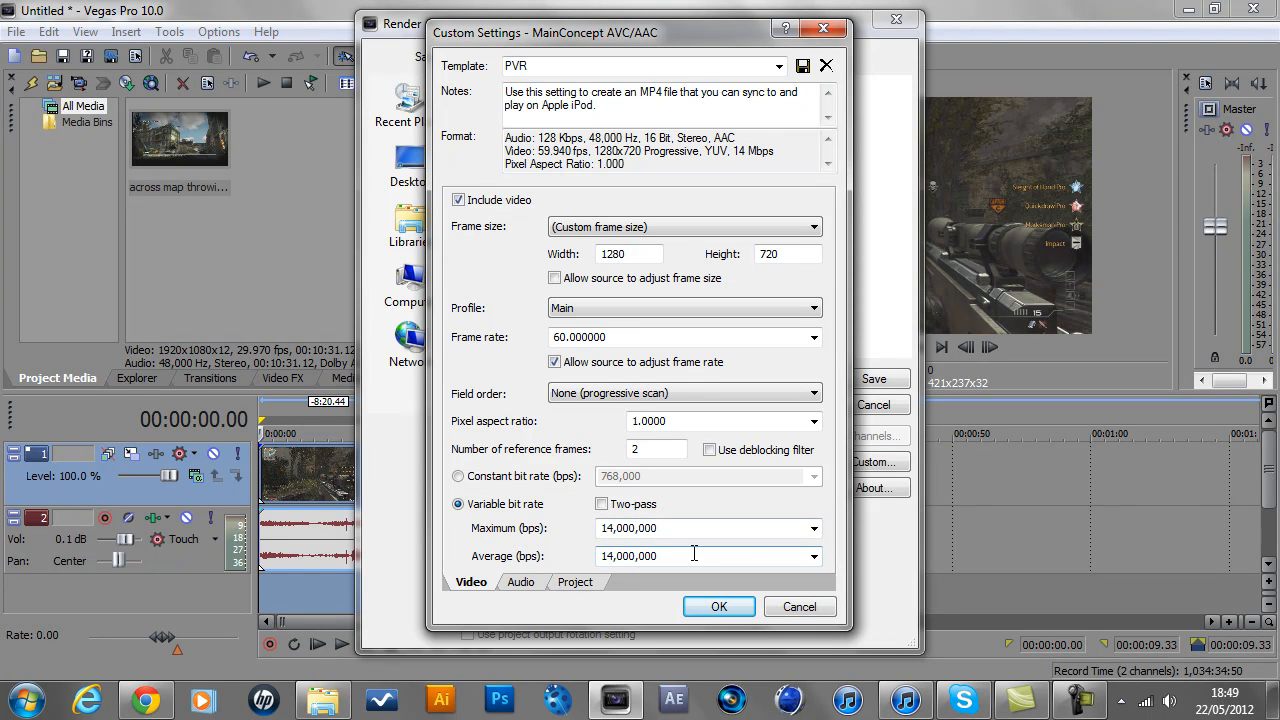
Check the template's audio settings, then set video rendering quality to Best and stereoscopic 3D mode to (Use Project Settings)
left_click(521, 582)
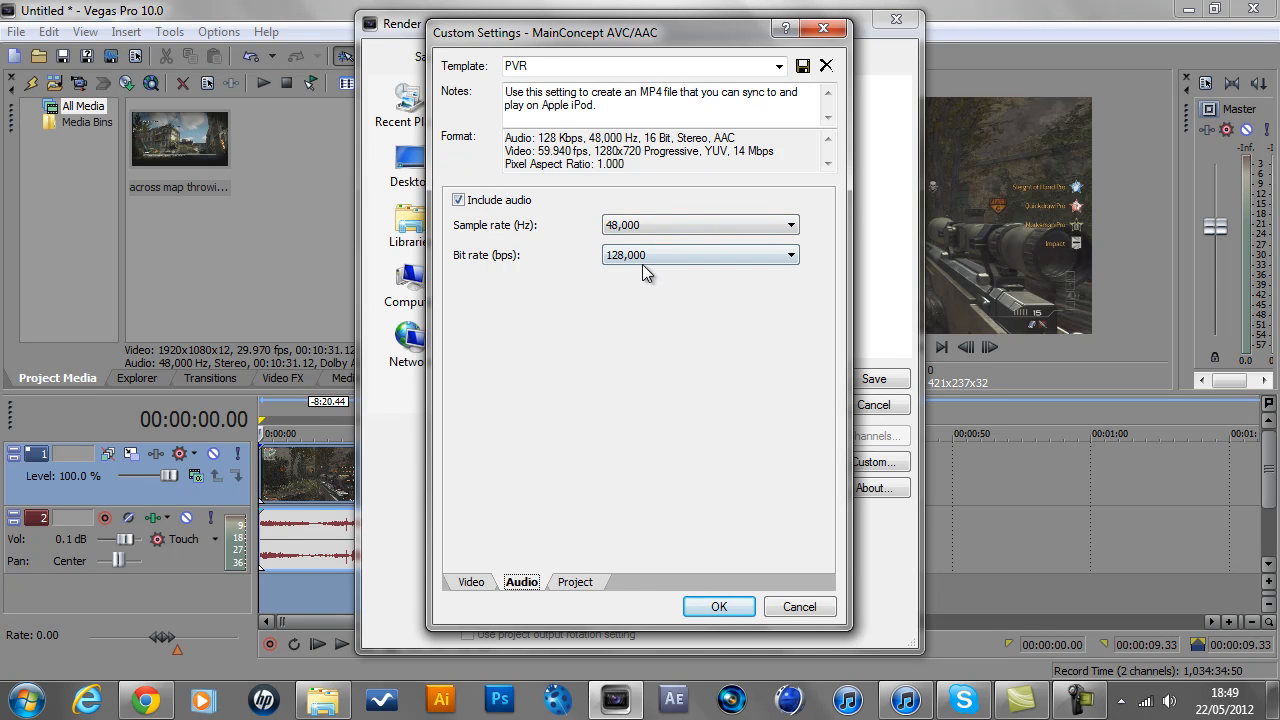
left_click(574, 582)
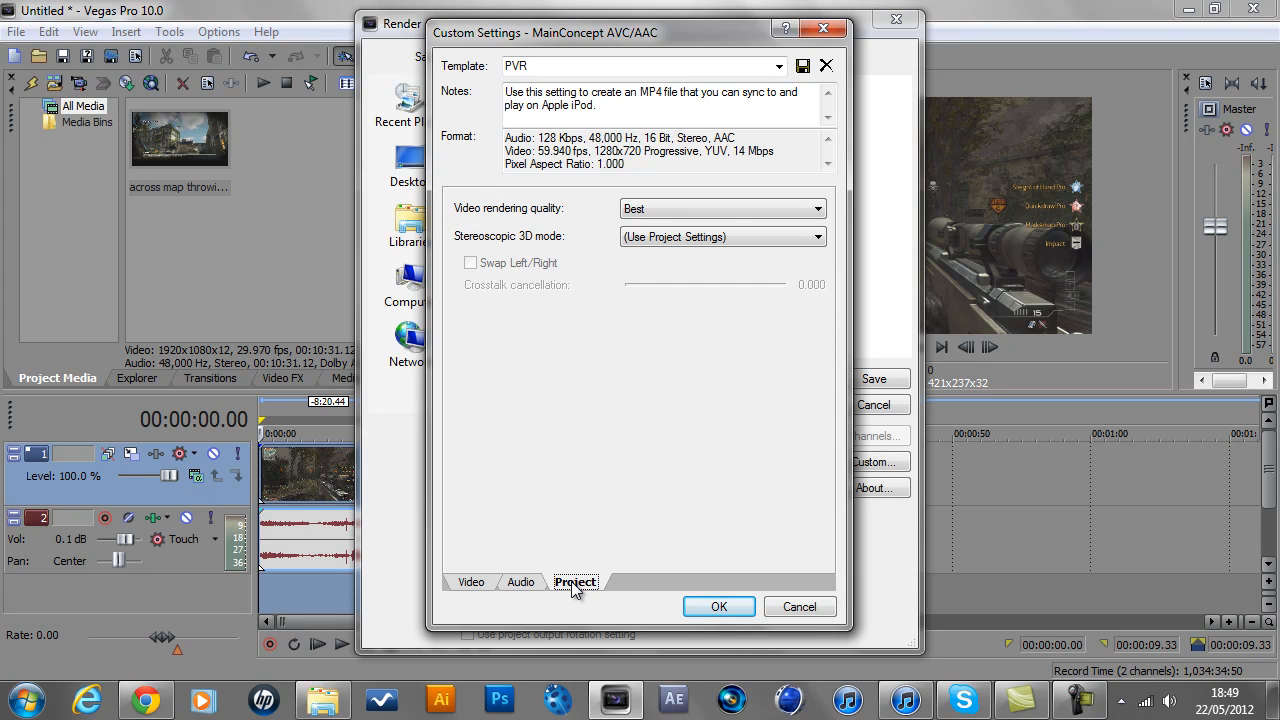
left_click(698, 206)
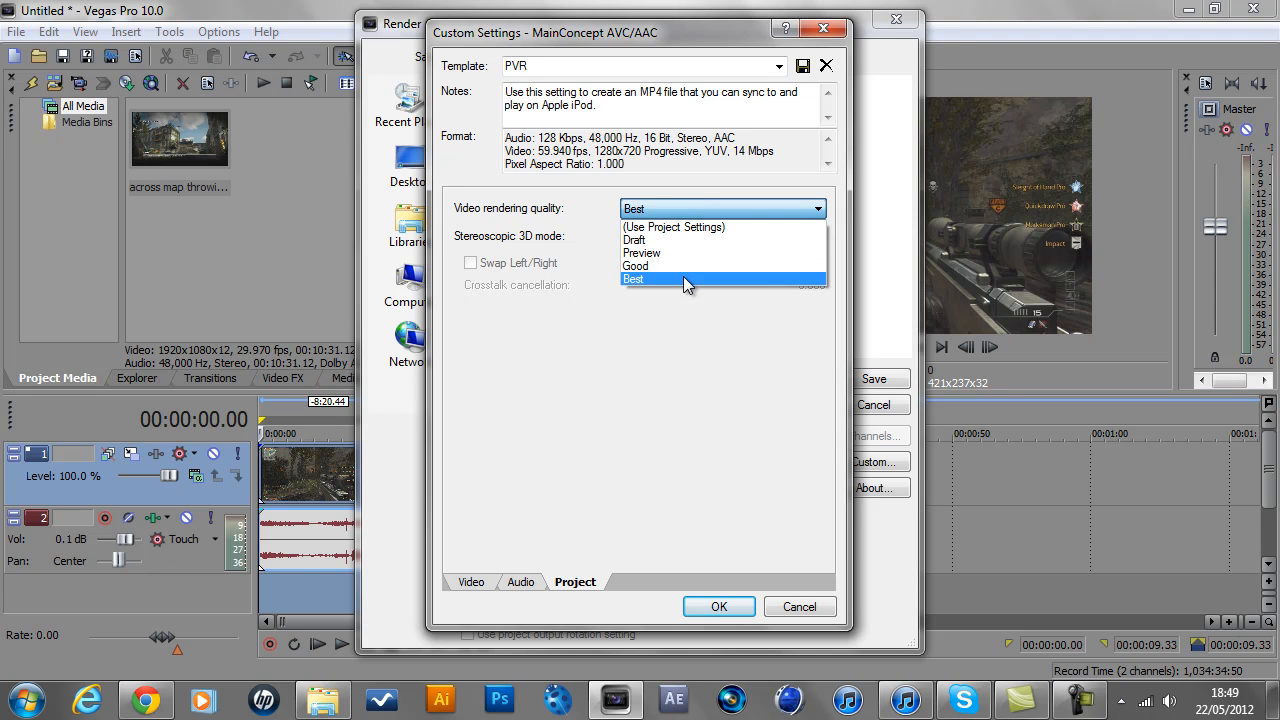
left_click(677, 278)
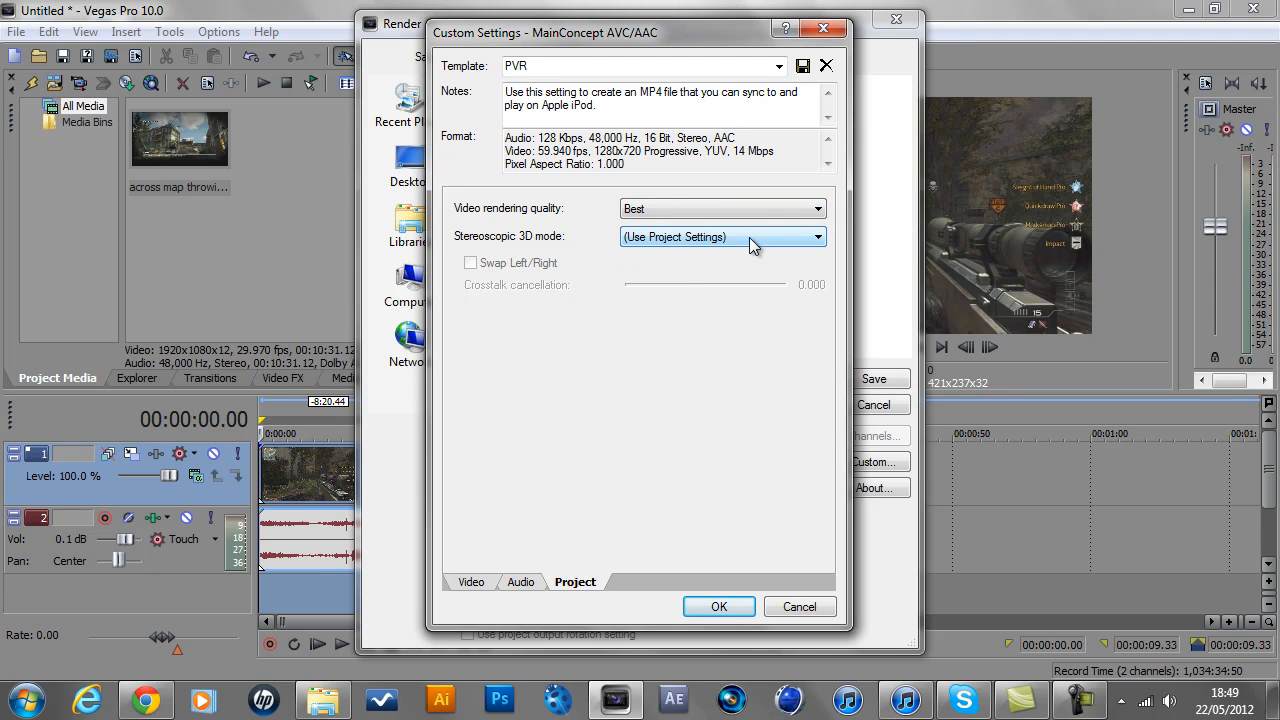
left_click(690, 237)
left_click(718, 240)
Accept the custom render settings and start rendering the clip
left_click(716, 608)
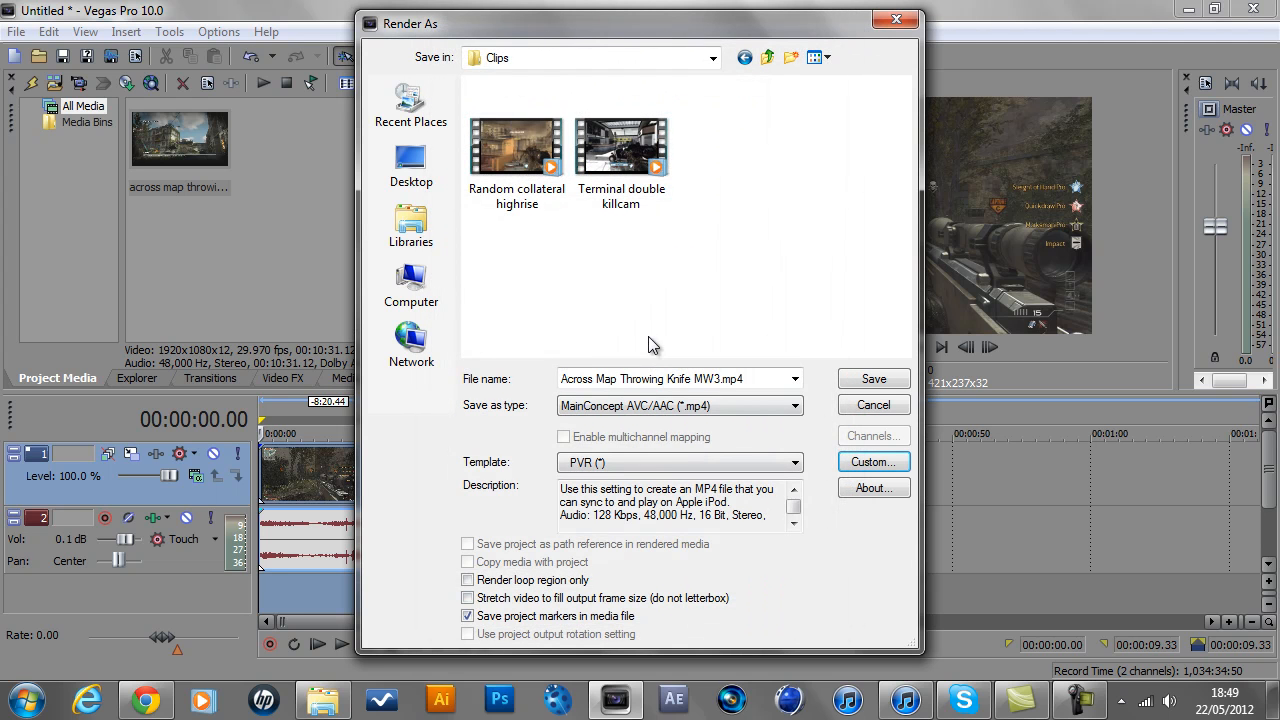
left_click(873, 380)
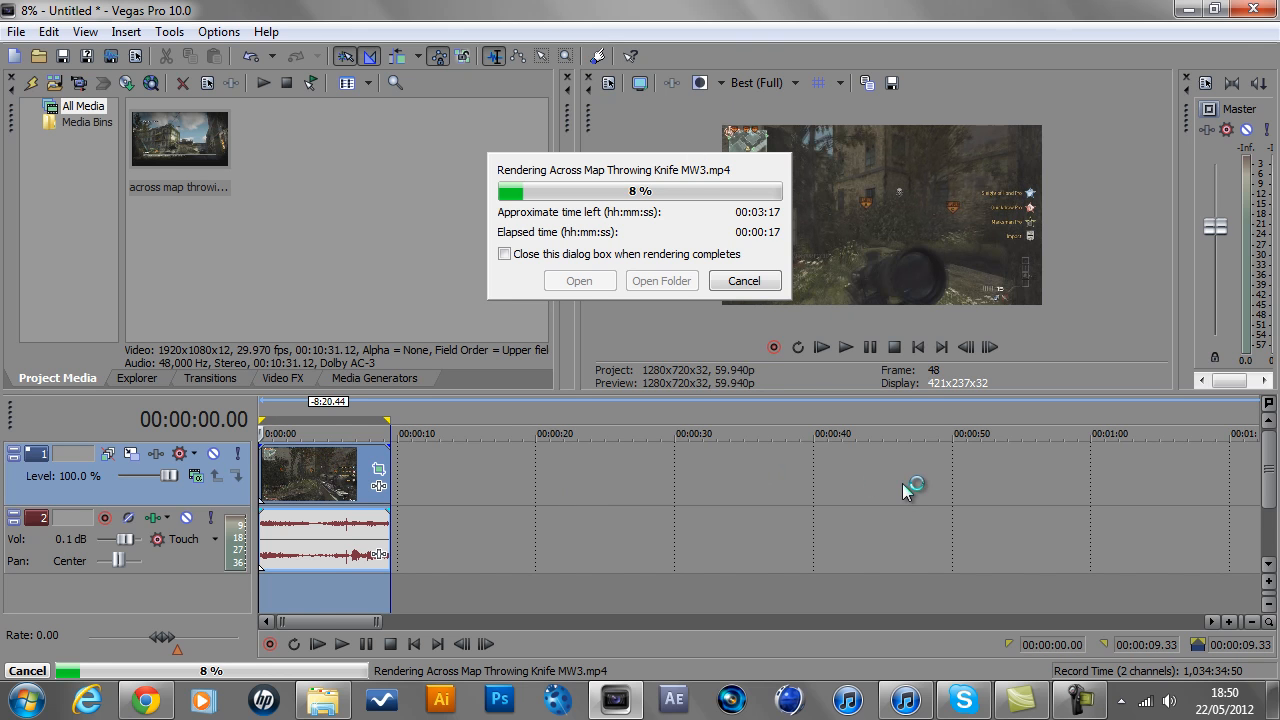
left_click(1080, 700)
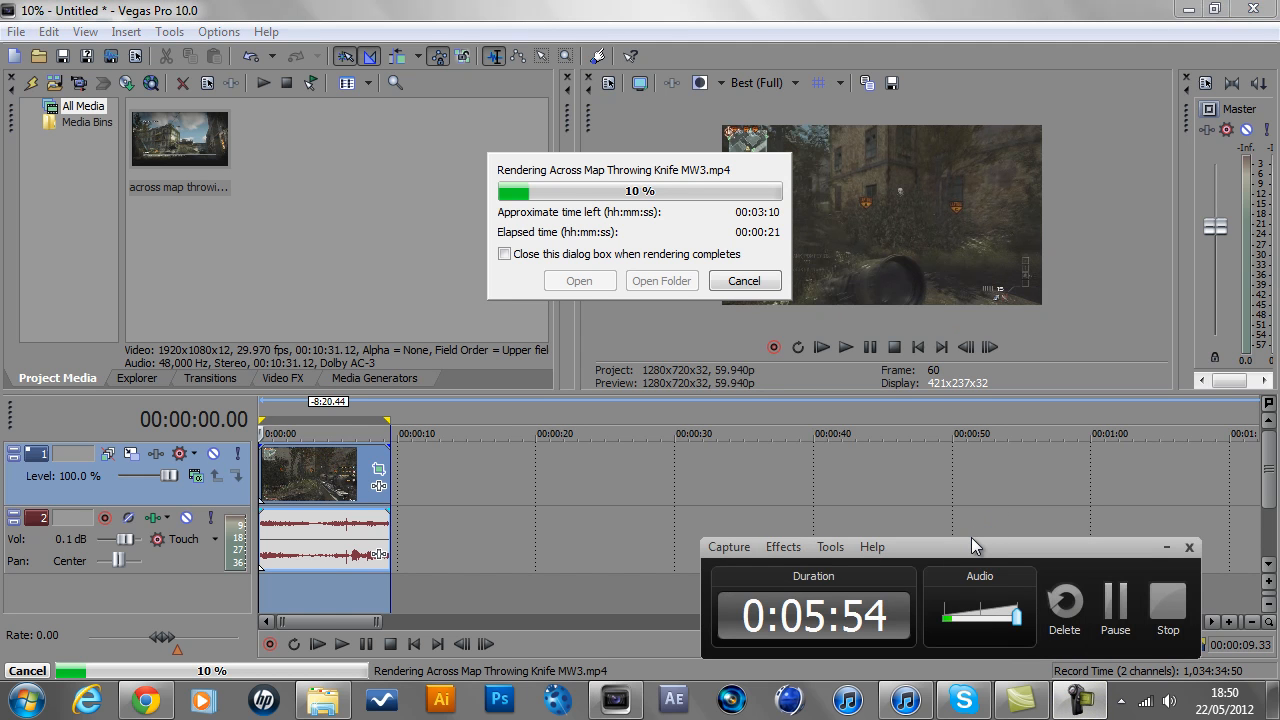